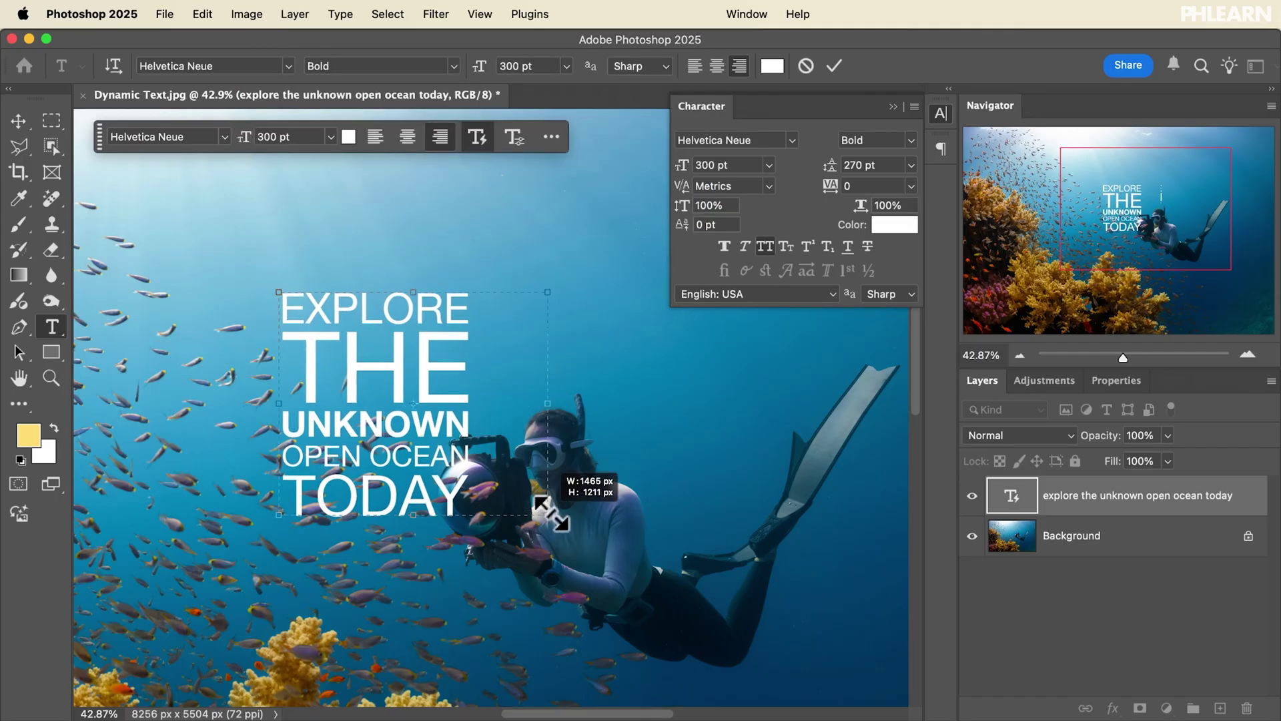
Step: Resize the dynamic text box over the diver photo by its lower corner so the words refit the box
drag(546, 502, 695, 435)
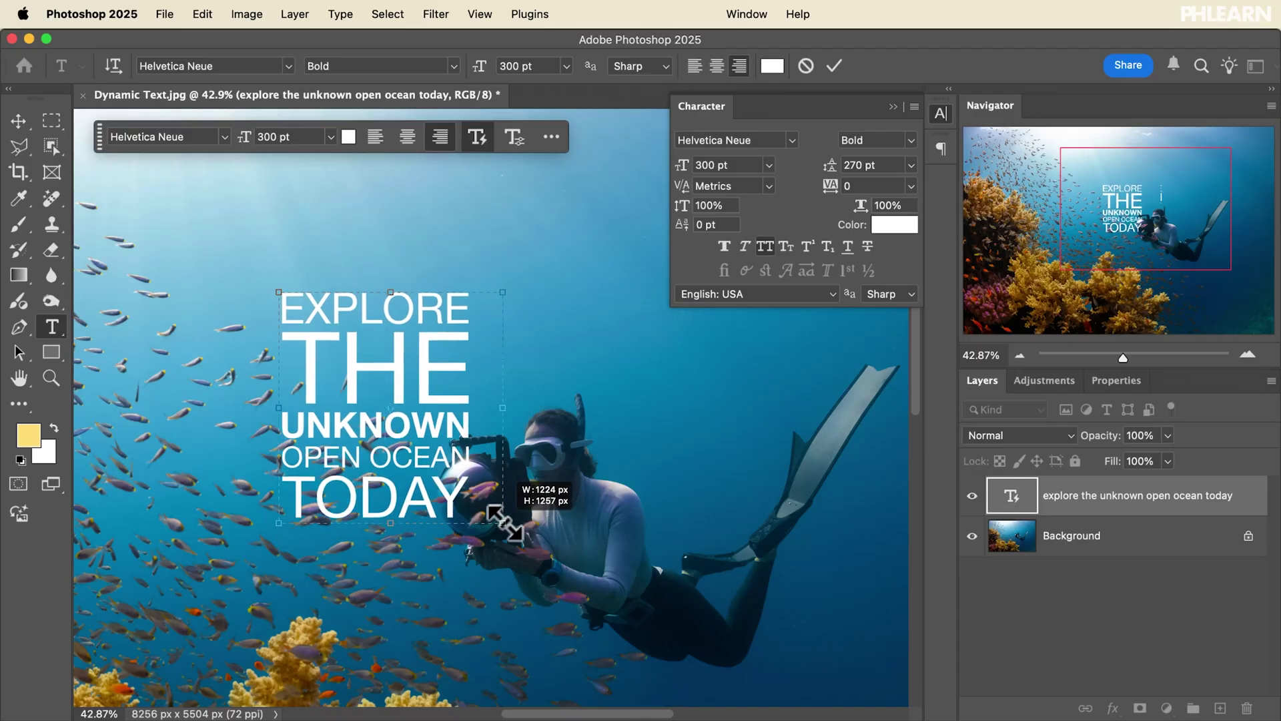
drag(511, 513, 881, 320)
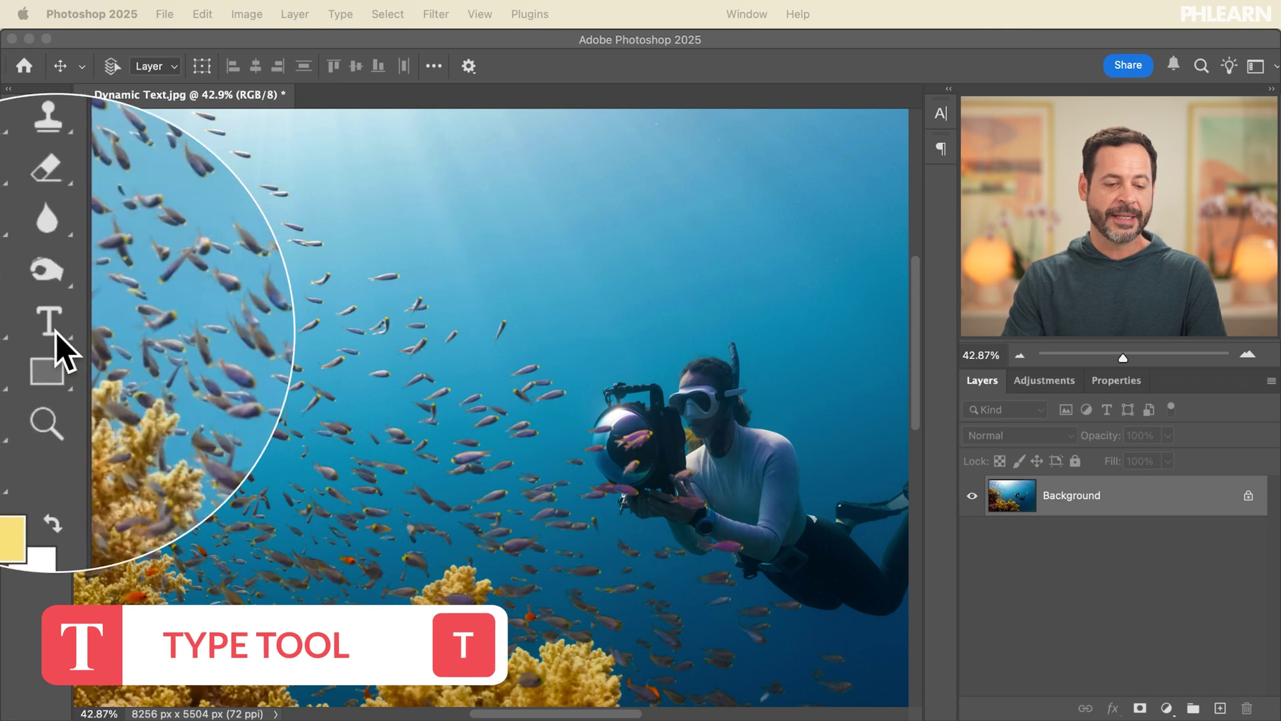
Step: Start a horizontal text layer over the school of fish and align it left
click(51, 326)
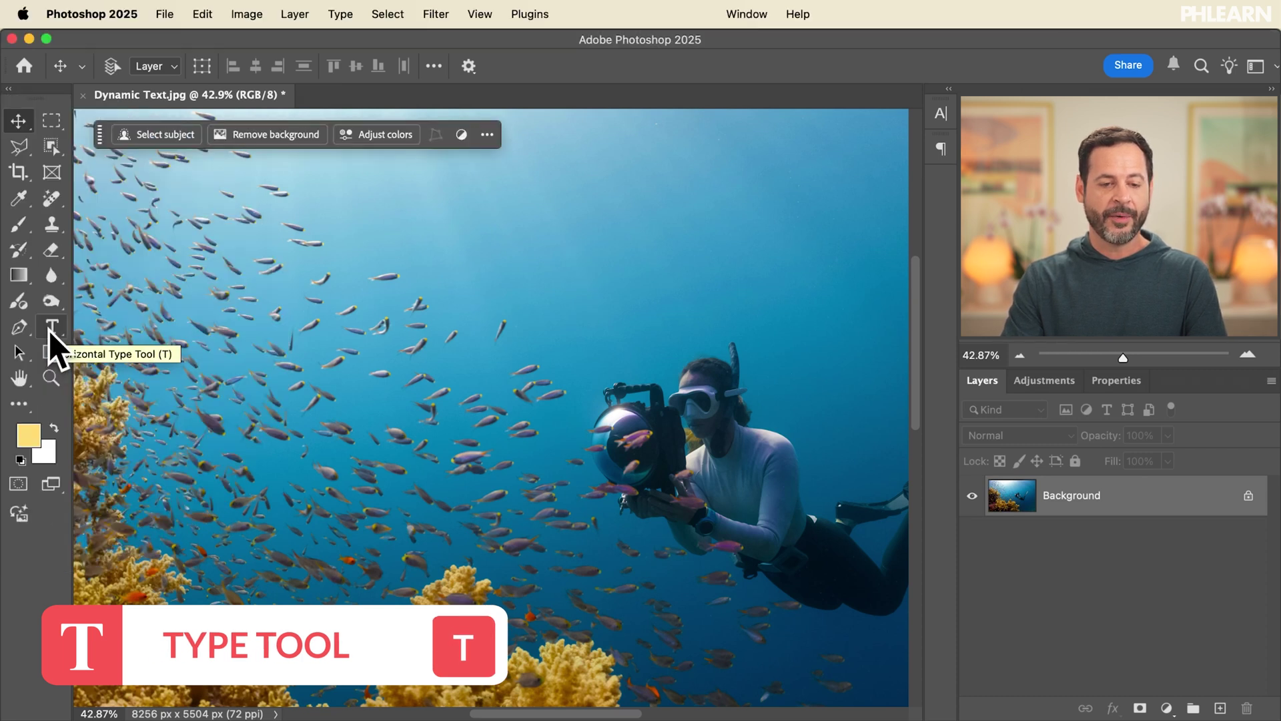
click(49, 331)
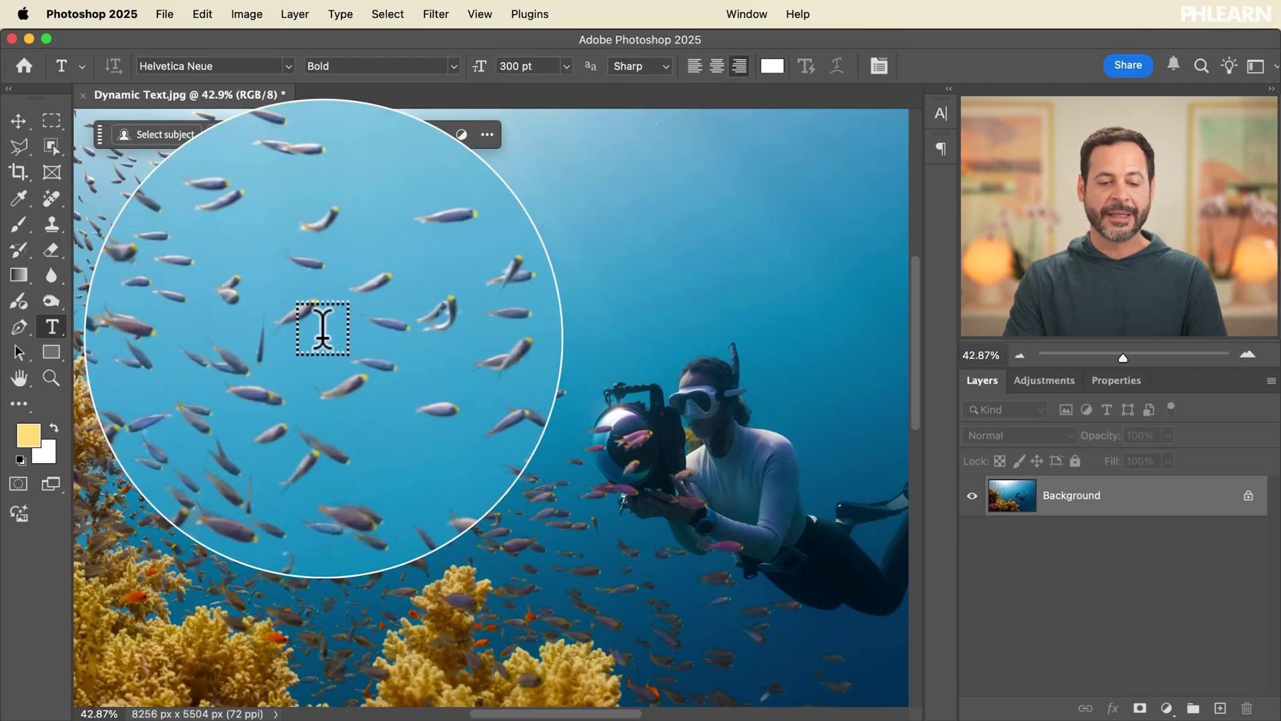
click(323, 330)
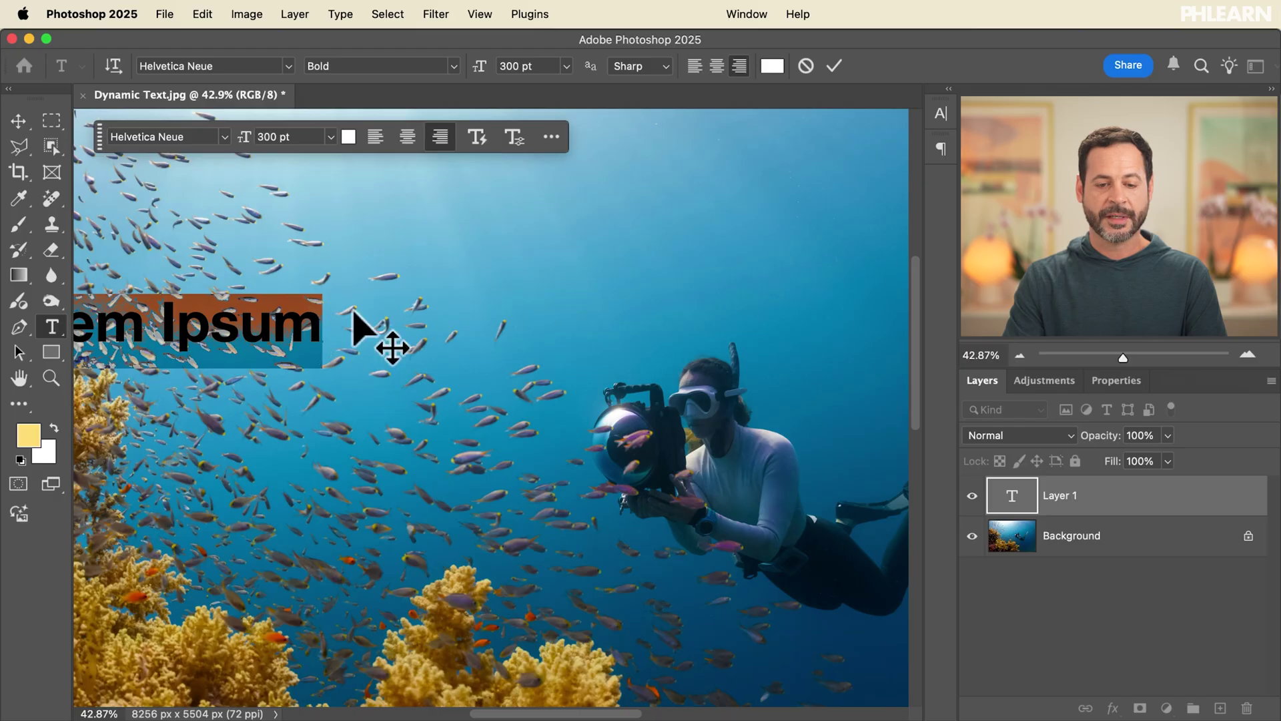
click(383, 146)
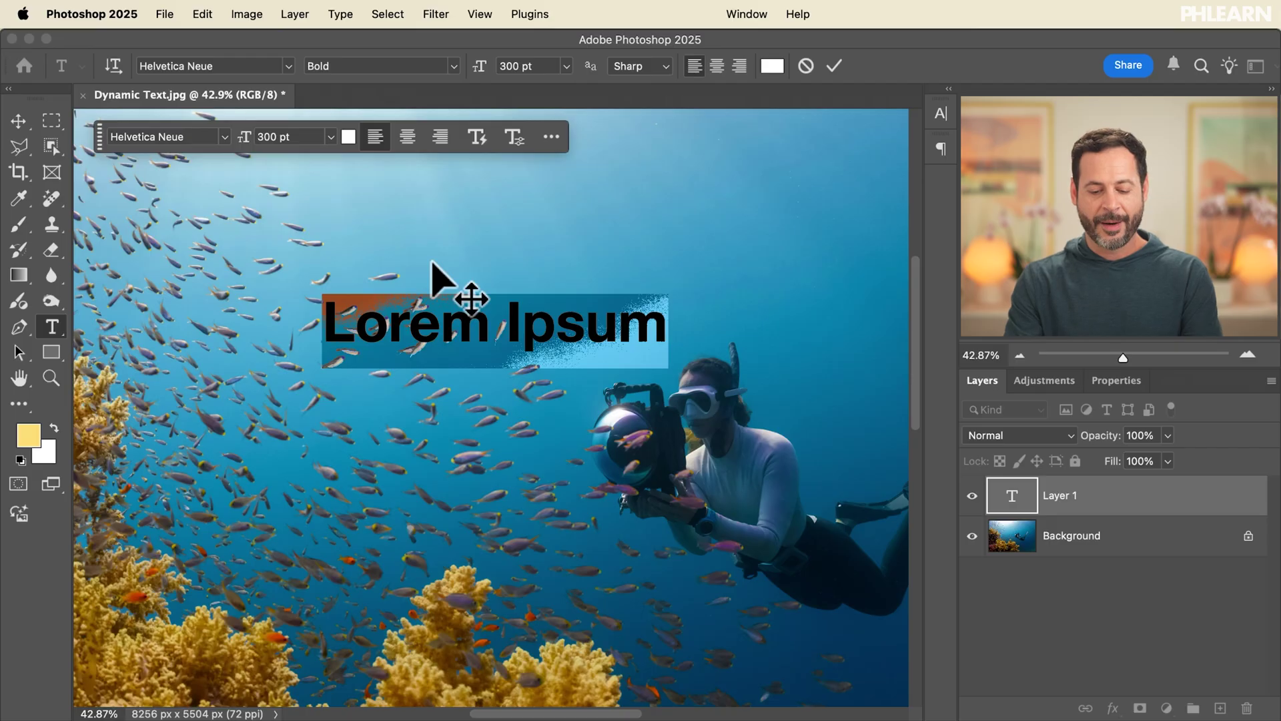
text(EXPLORE)
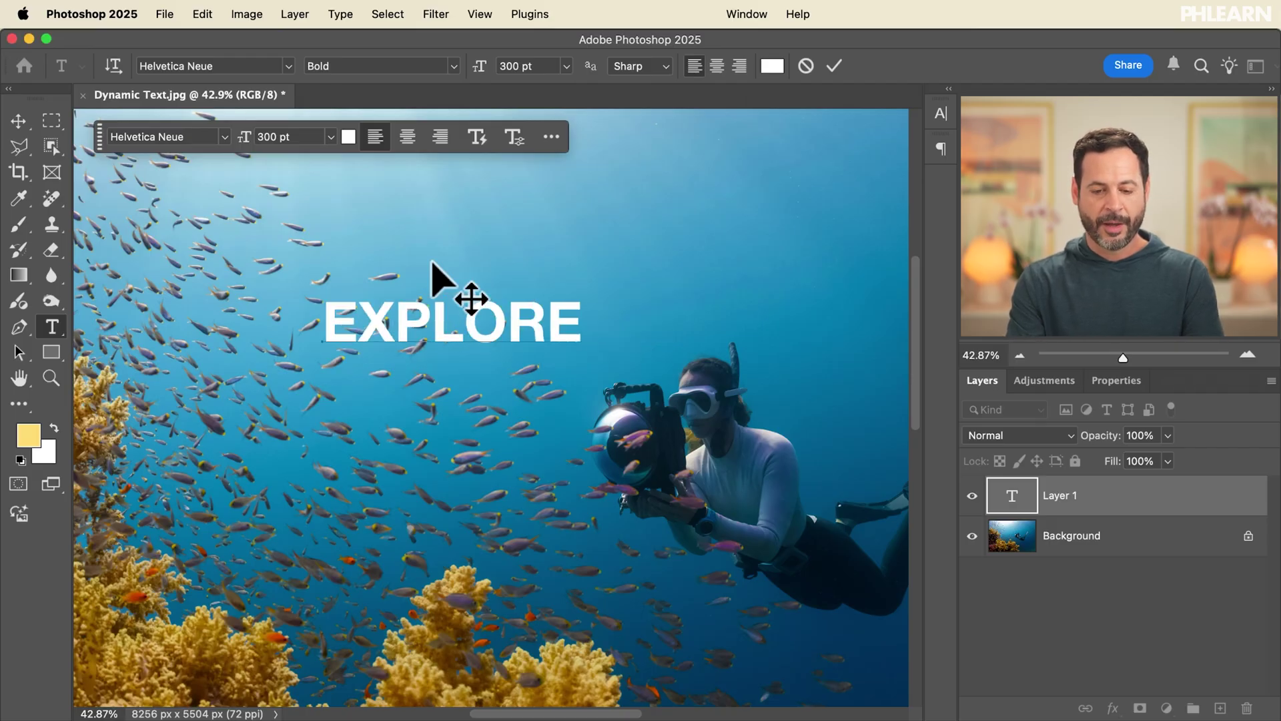
key(BackSpace)
key(BackSpace)
key(BackSpace)
key(BackSpace)
key(BackSpace)
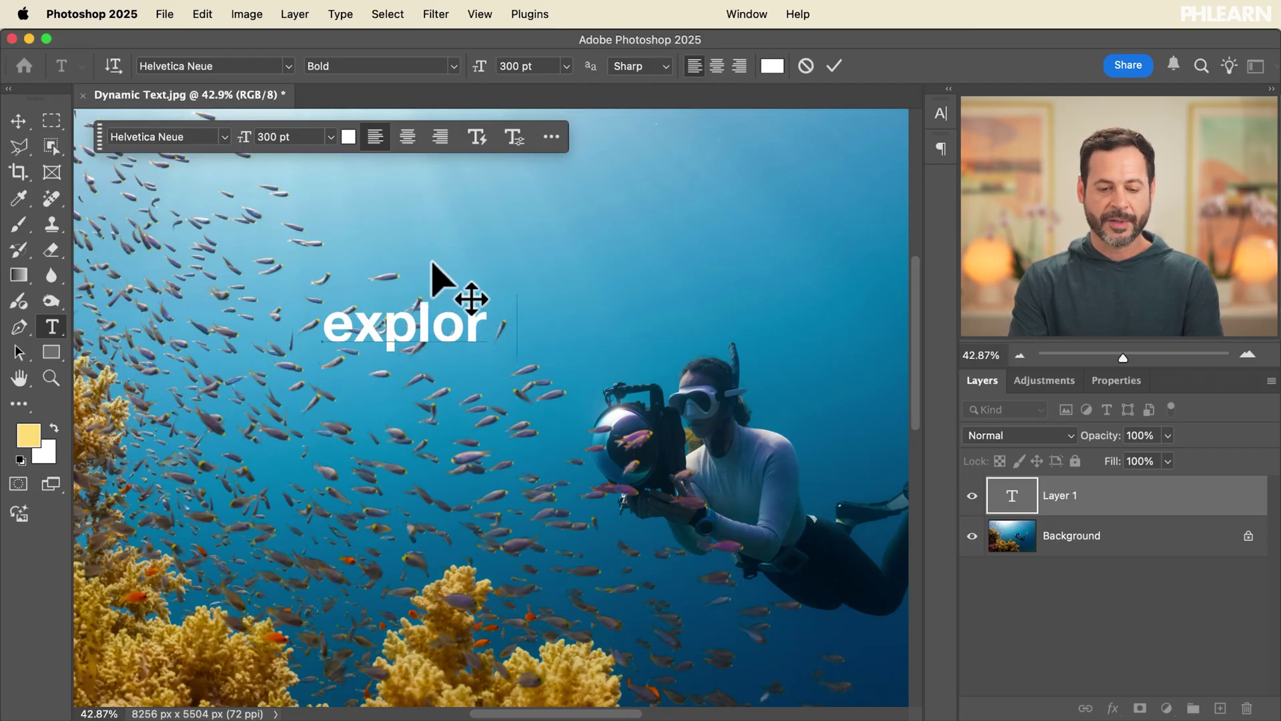
Step: Enter the lowercase text "explore the unknown" and commit it
text(unknown)
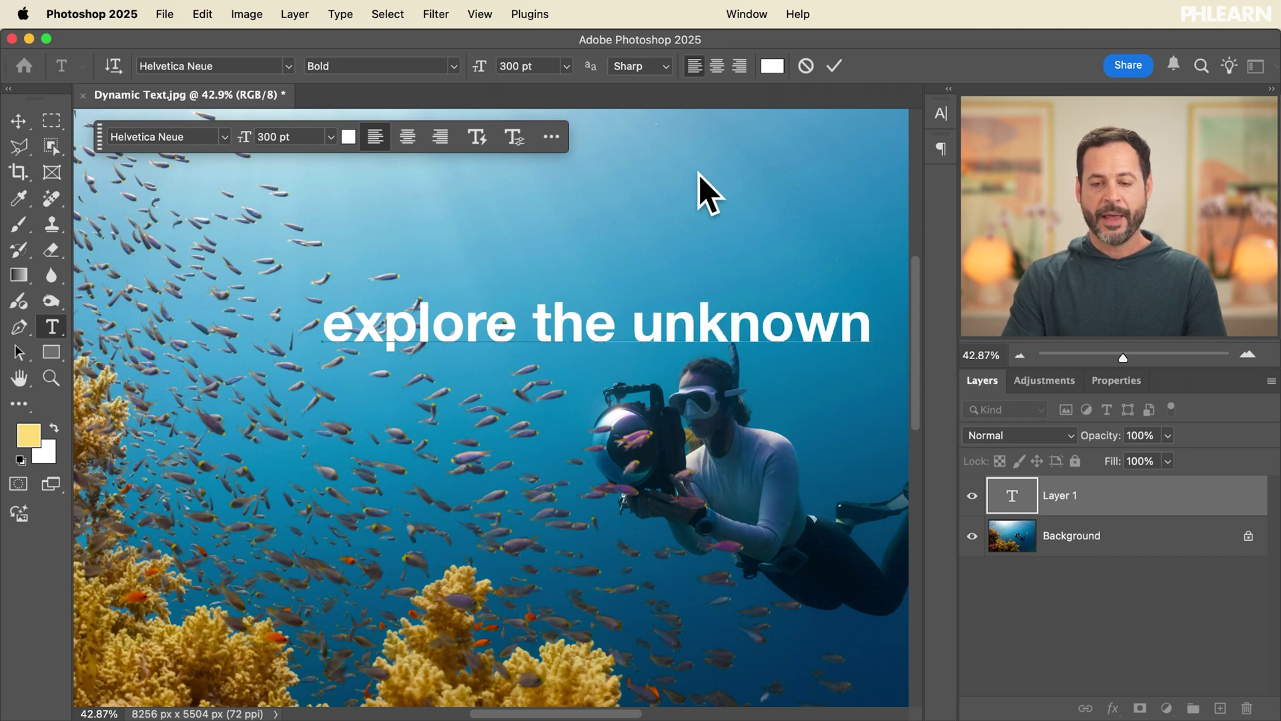
click(834, 66)
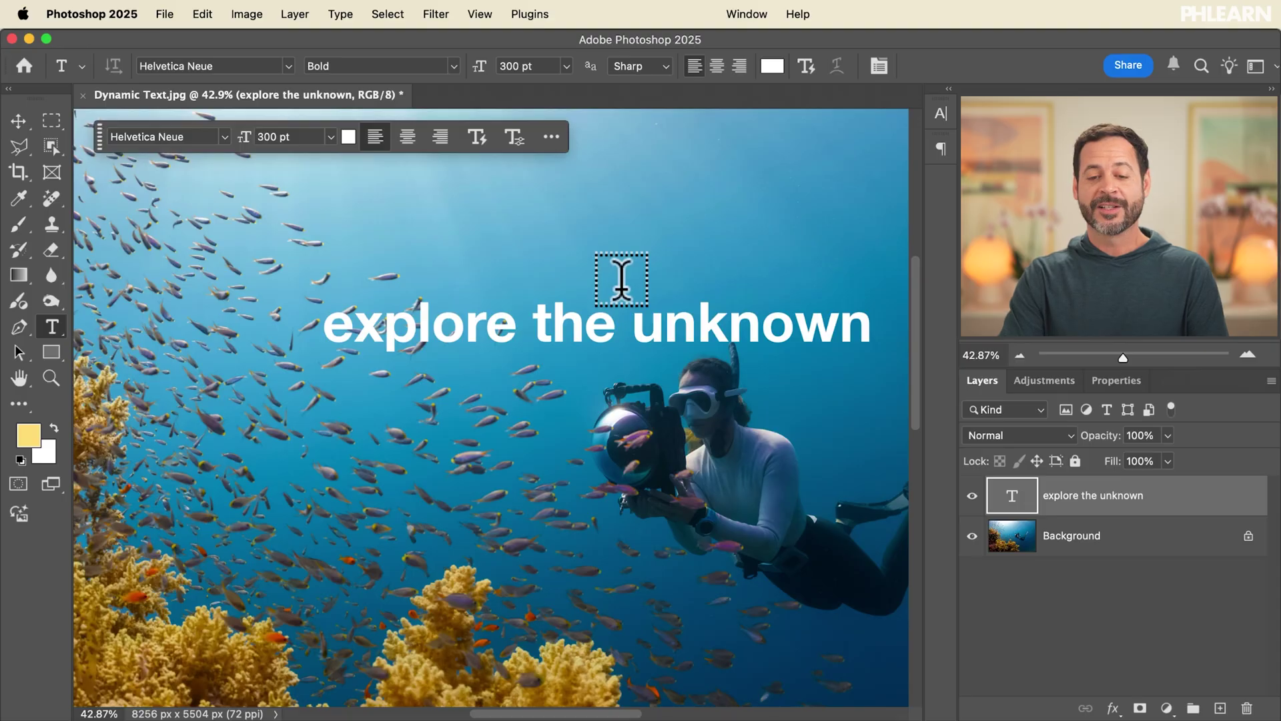
Step: Show the Character settings and apply All Caps to the "explore the unknown" text layer
click(747, 14)
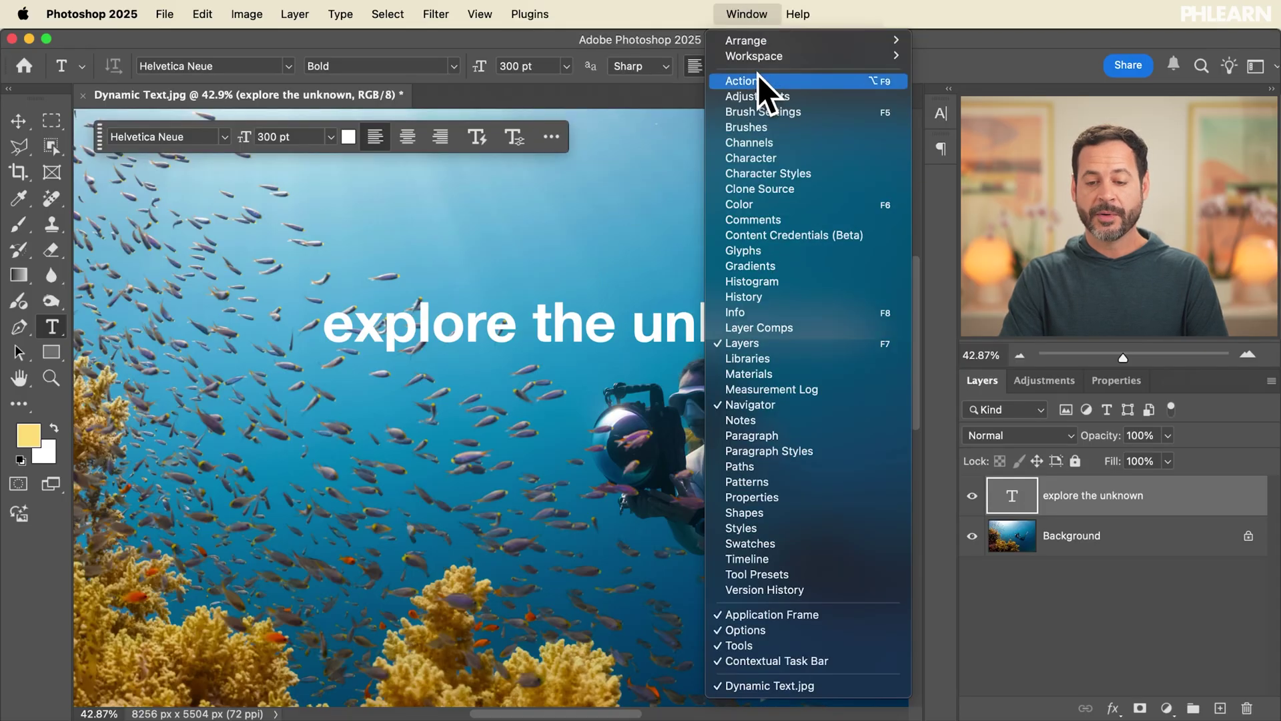
click(781, 158)
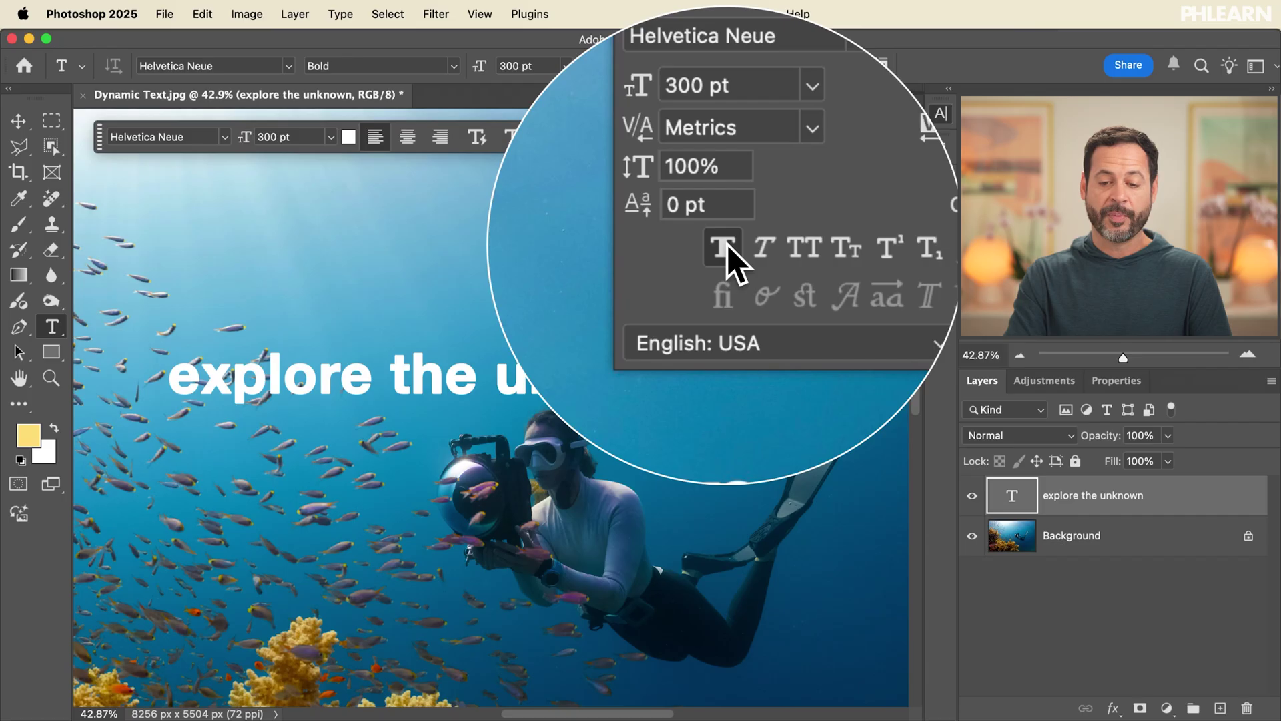
click(746, 246)
click(746, 245)
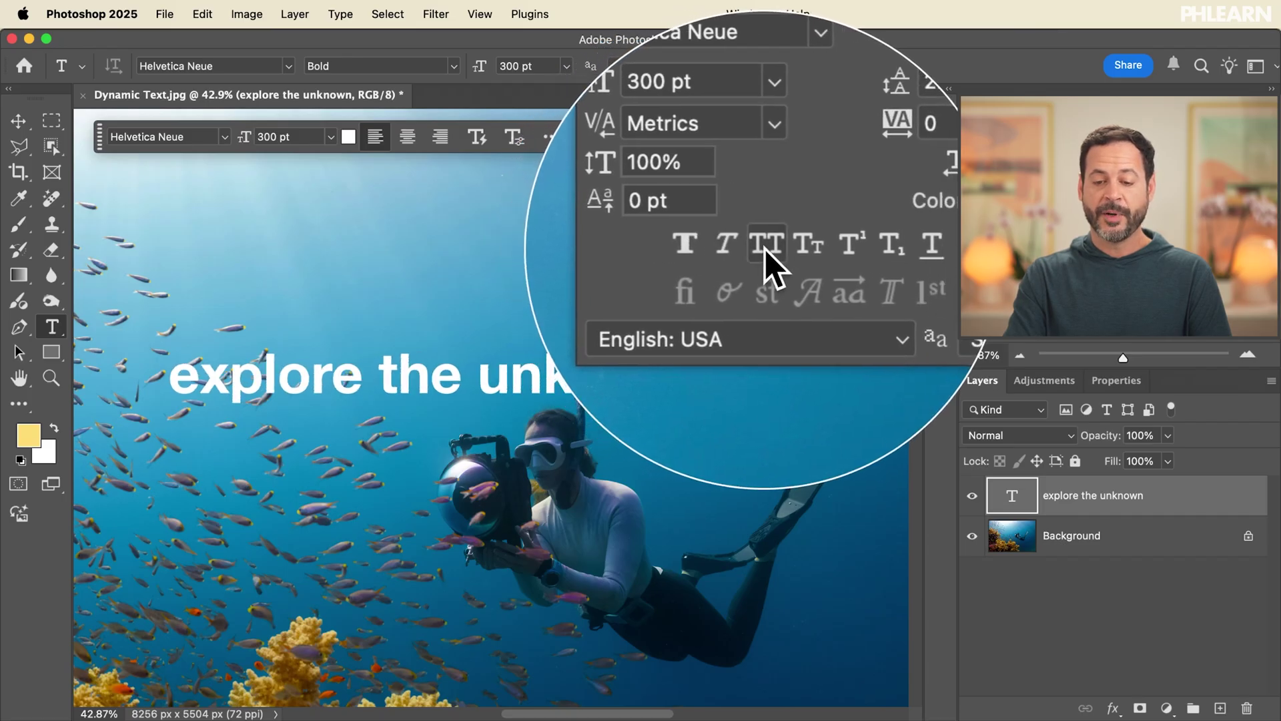
click(765, 247)
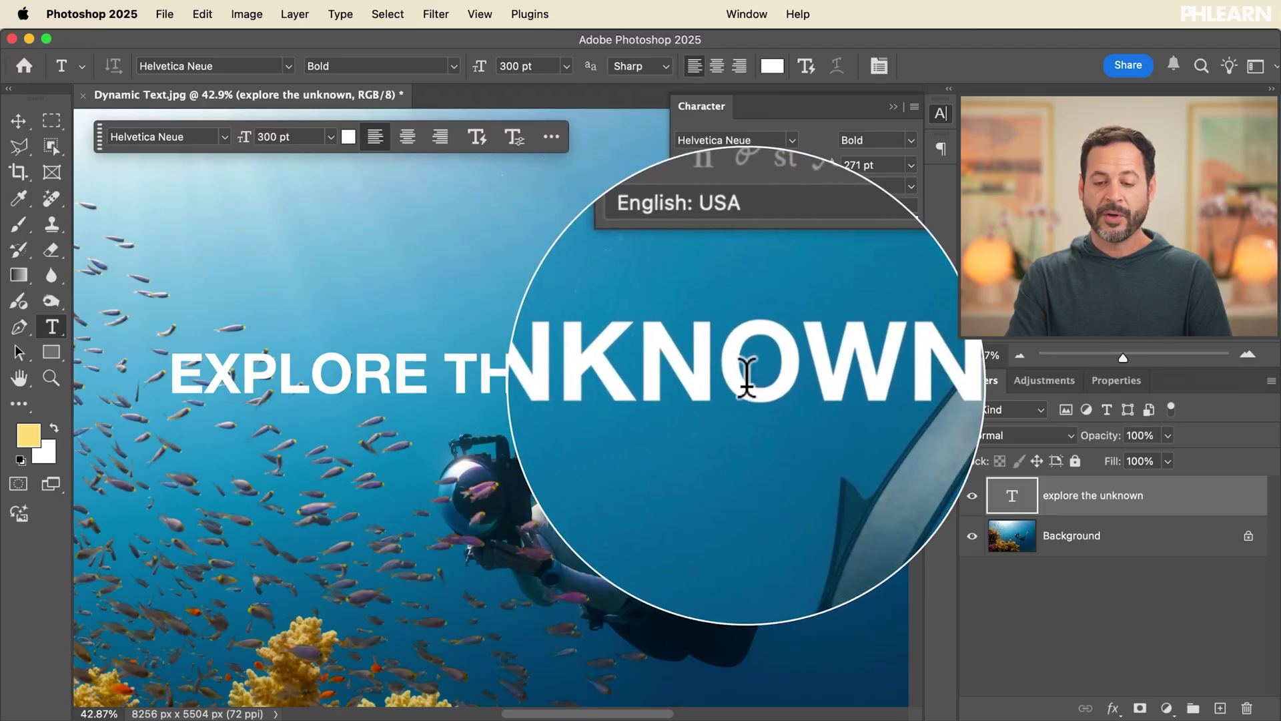
Step: Set the words "EXPLORE THE" to the Regular style of Helvetica Neue
drag(551, 374, 169, 350)
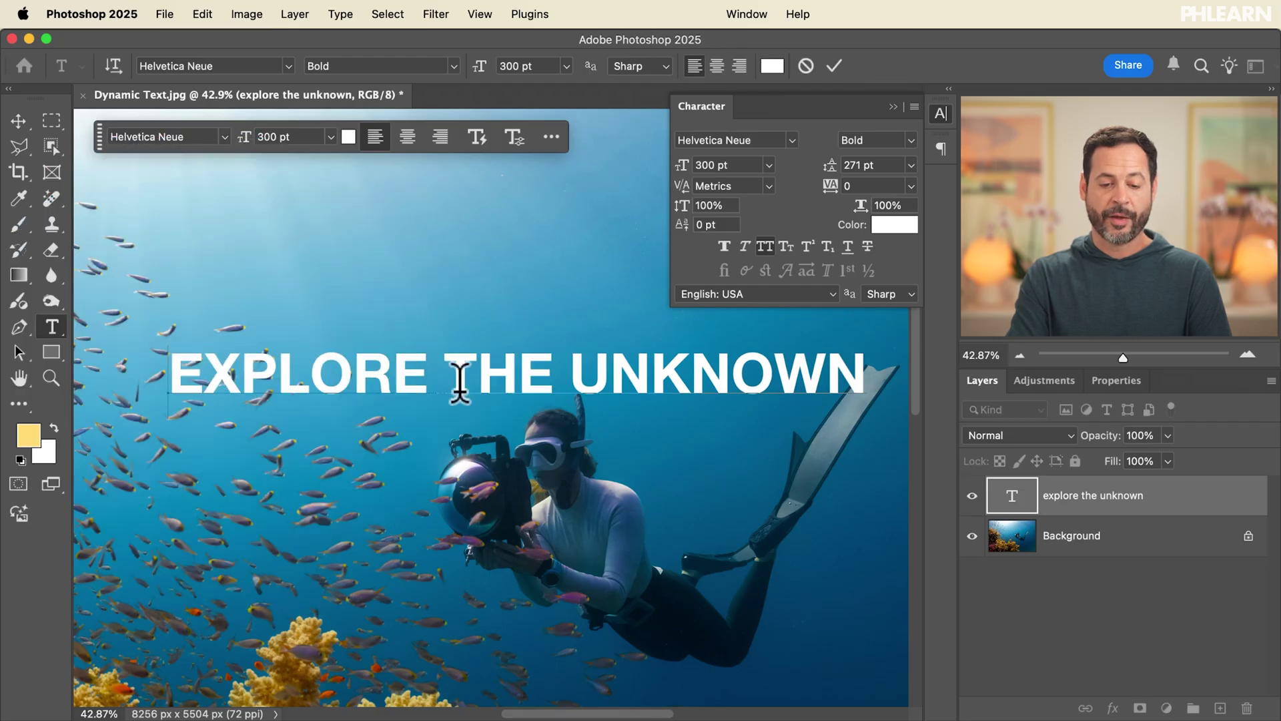
drag(556, 374, 172, 370)
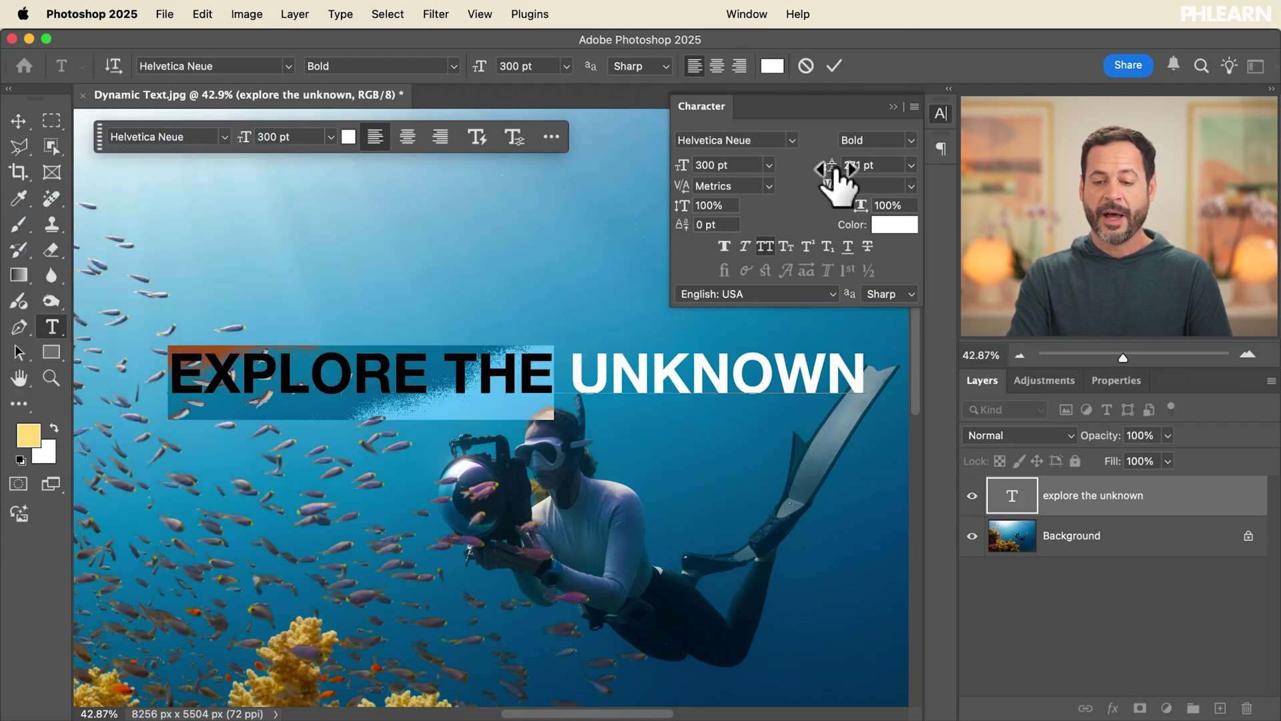
click(879, 140)
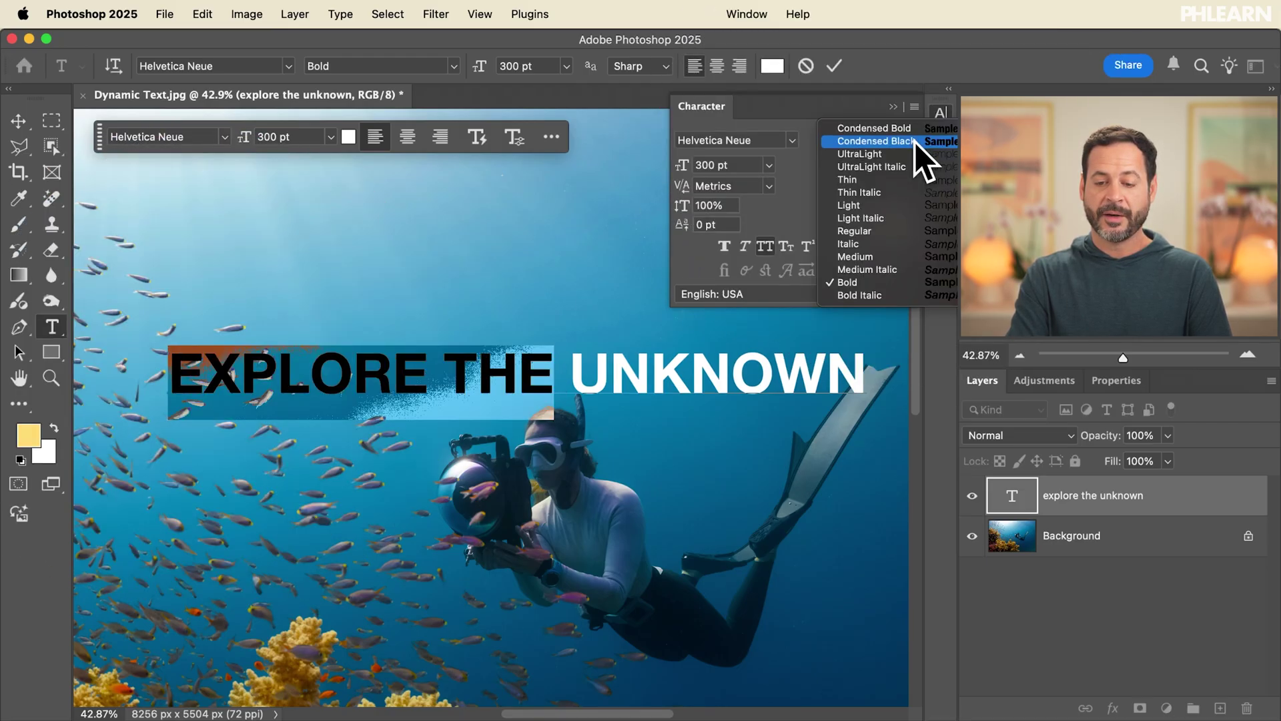
click(897, 231)
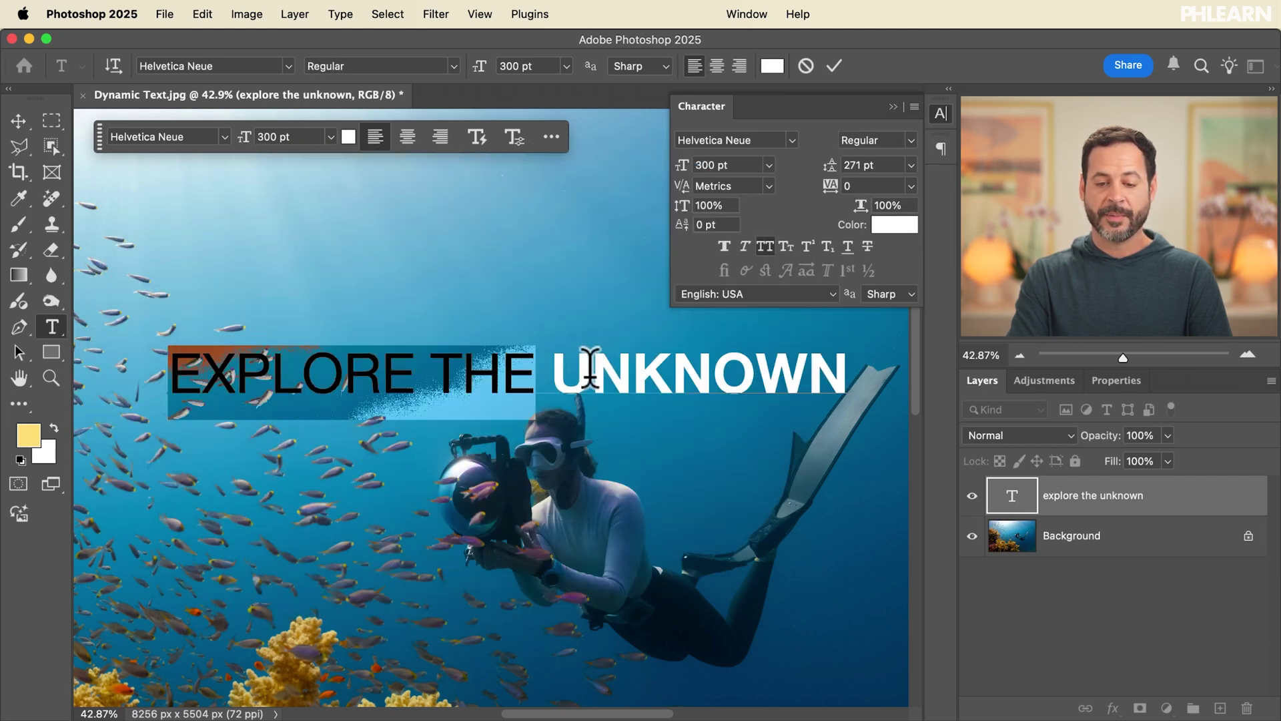
Step: Replace the space before "UNKNOWN" with a line break so the word starts a second line
click(594, 365)
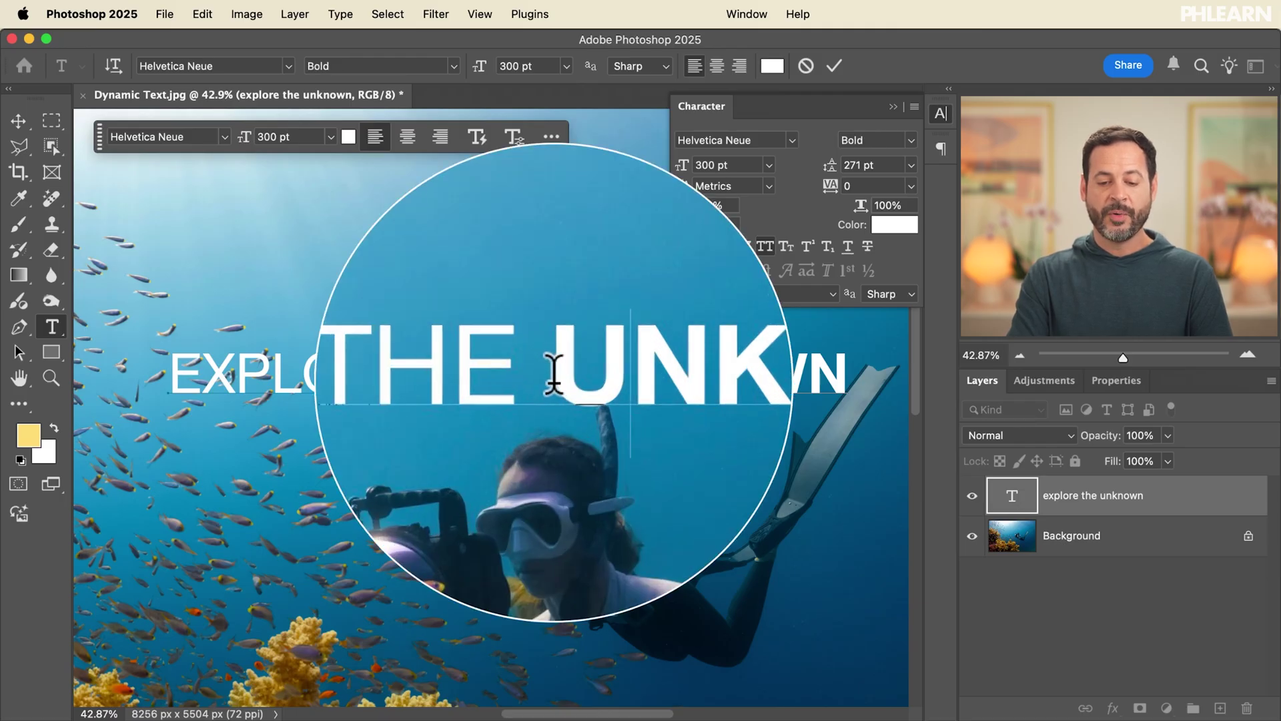
drag(542, 369, 536, 371)
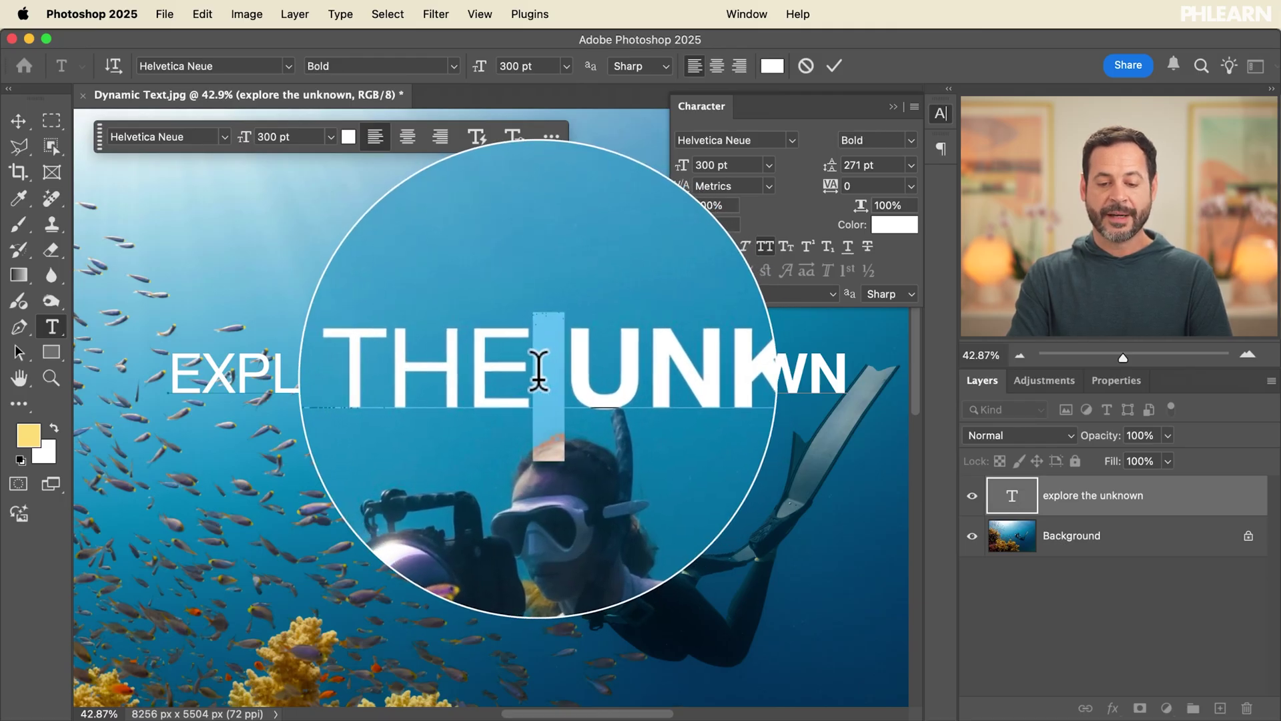
key(Return)
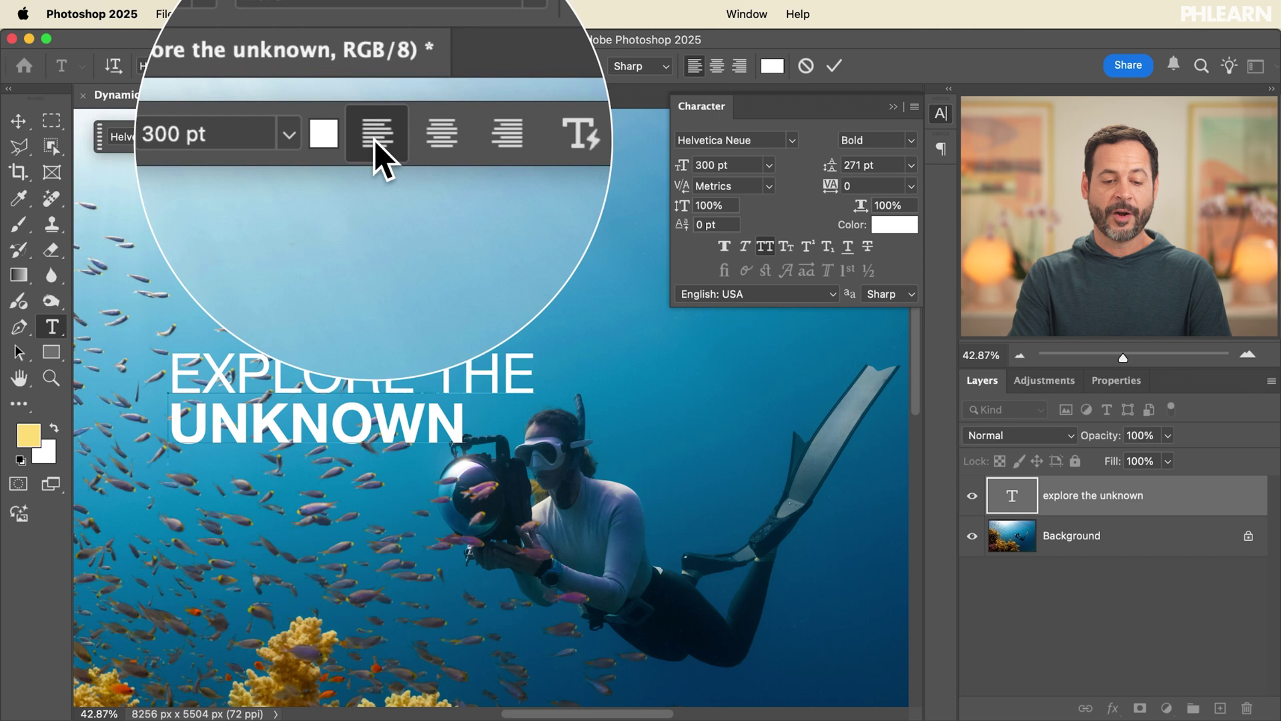
Step: Center-align both lines of the text, move the block into the open water just above the diver, and commit
click(409, 139)
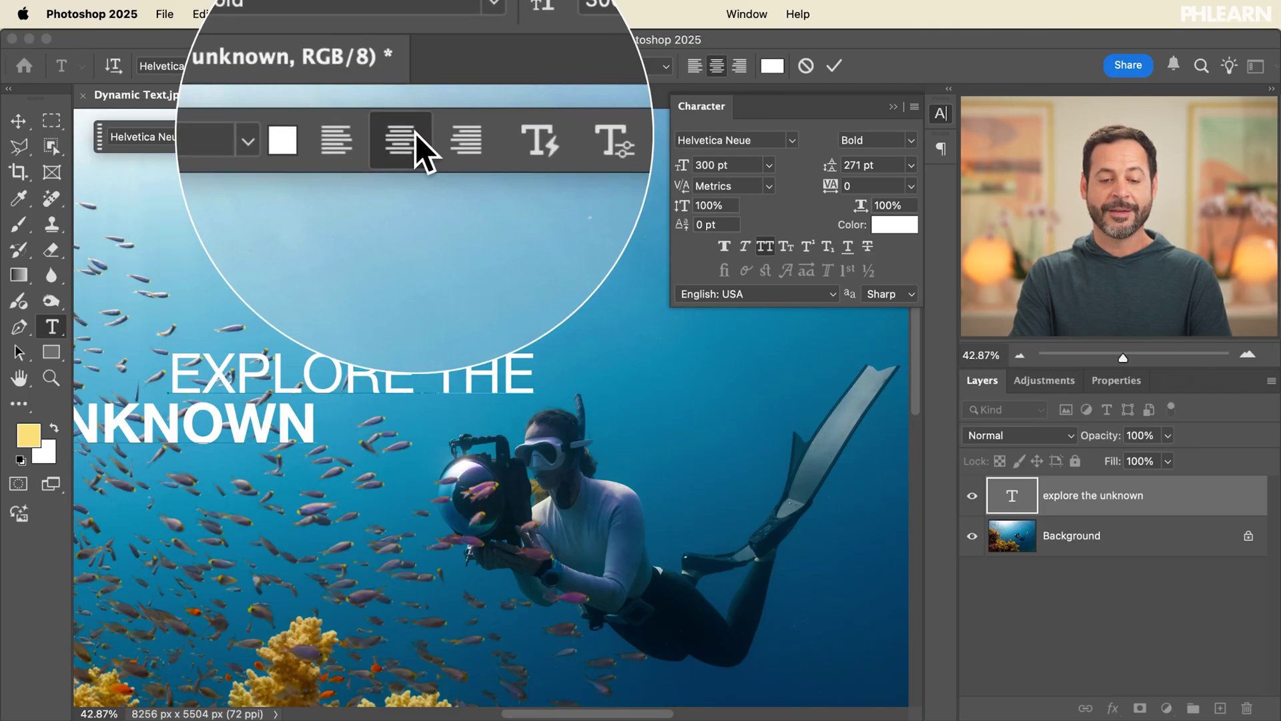
click(323, 379)
drag(311, 372, 387, 369)
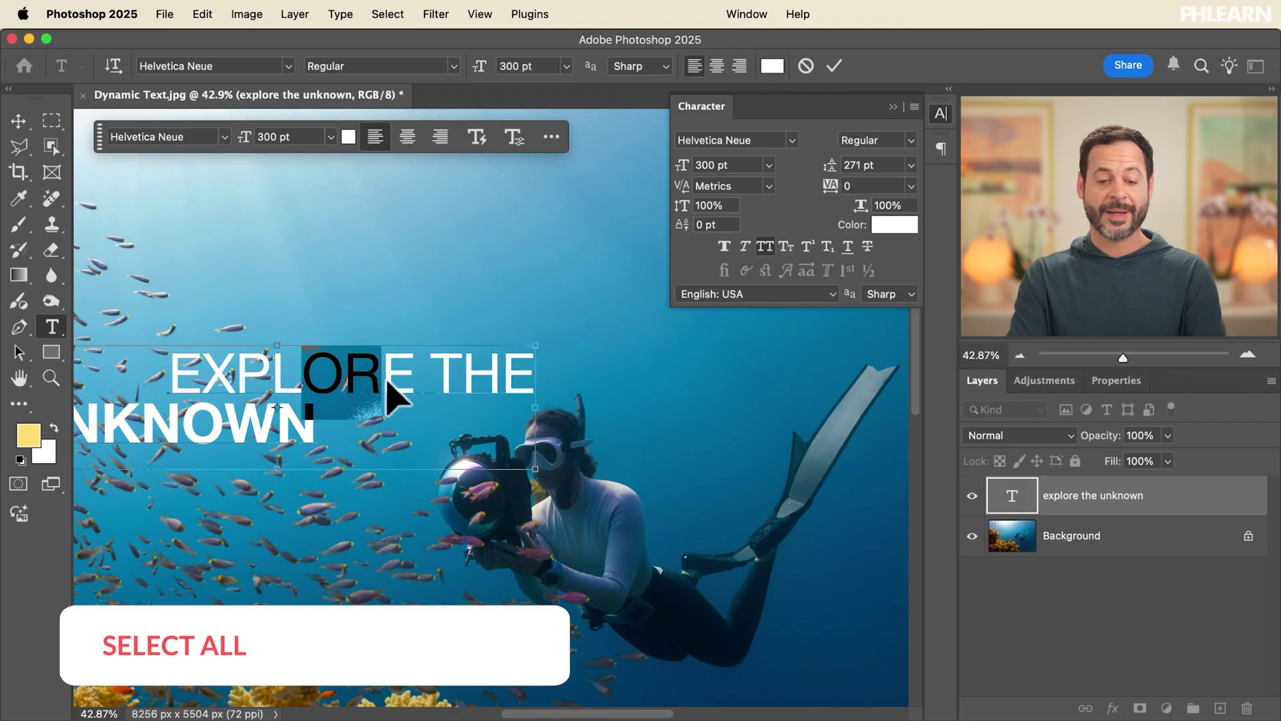
key(super+a)
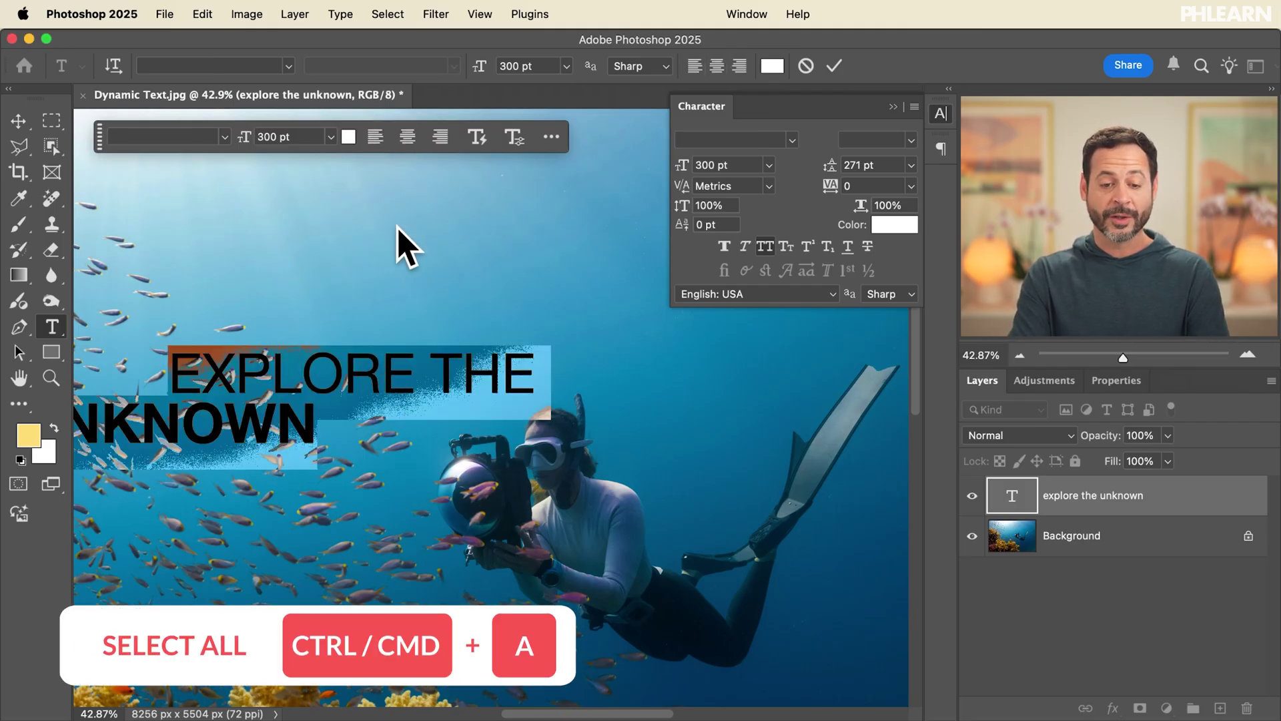
click(407, 140)
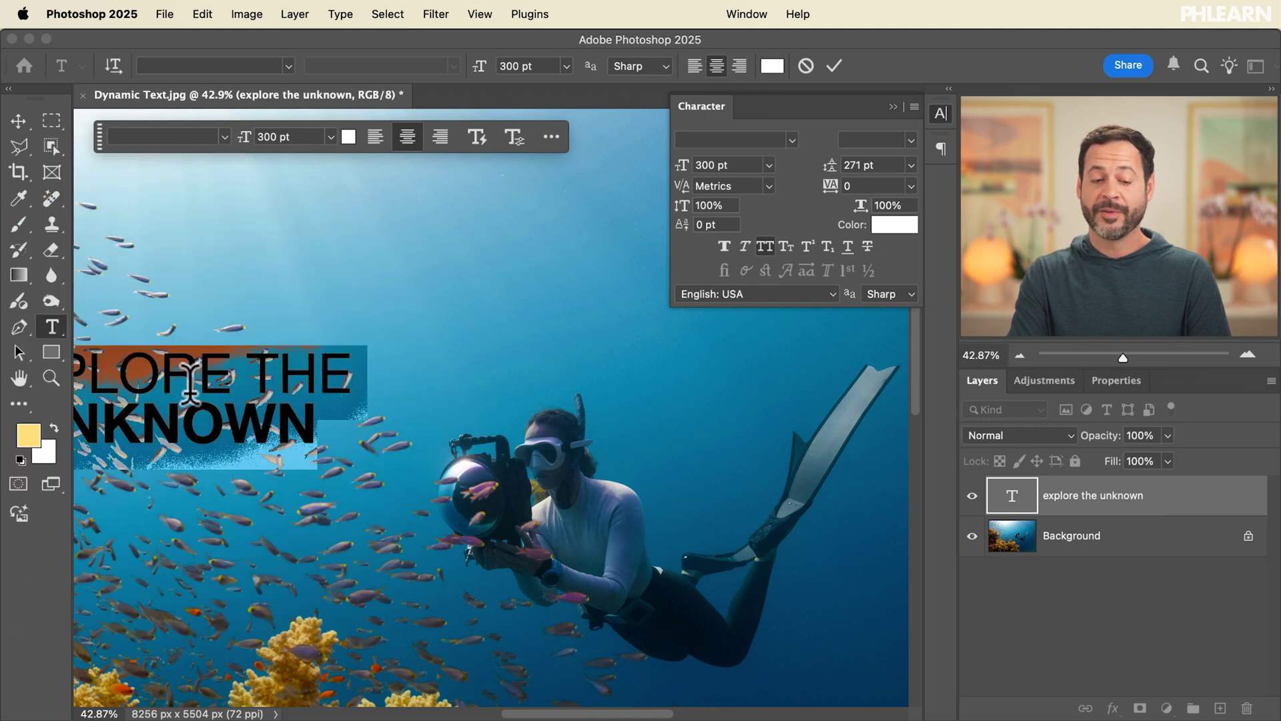
drag(191, 407, 434, 366)
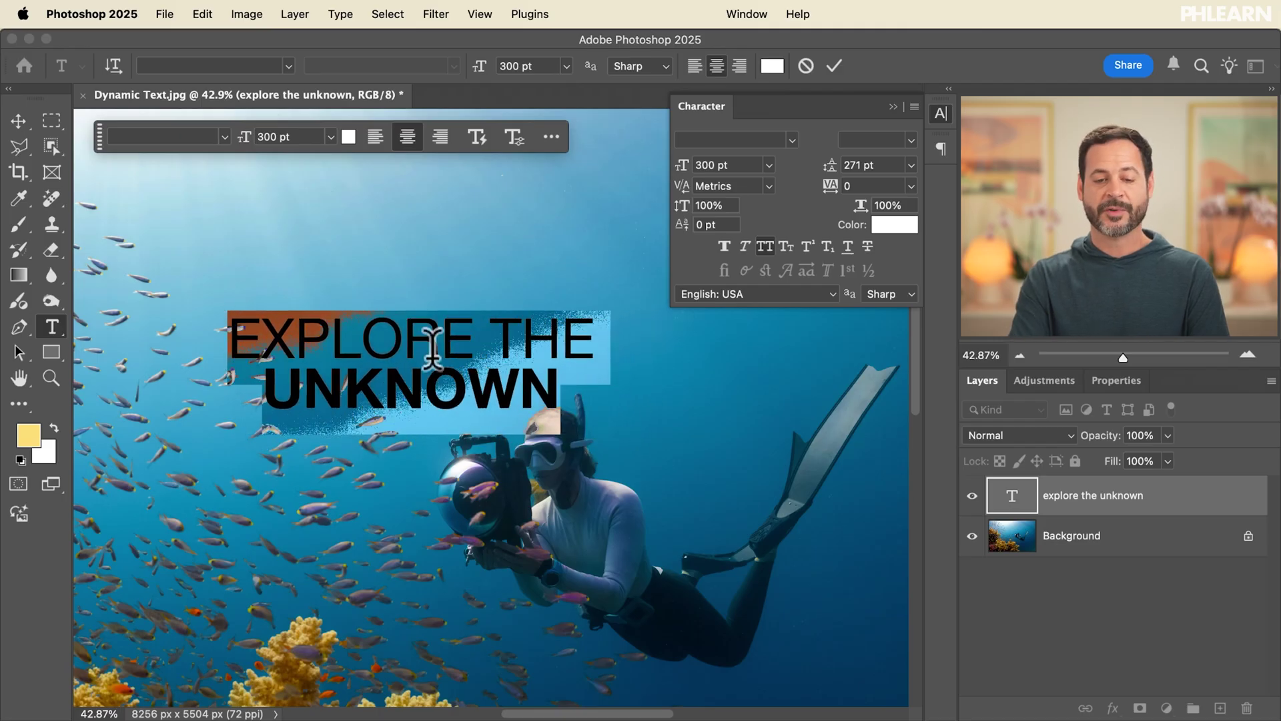
click(834, 66)
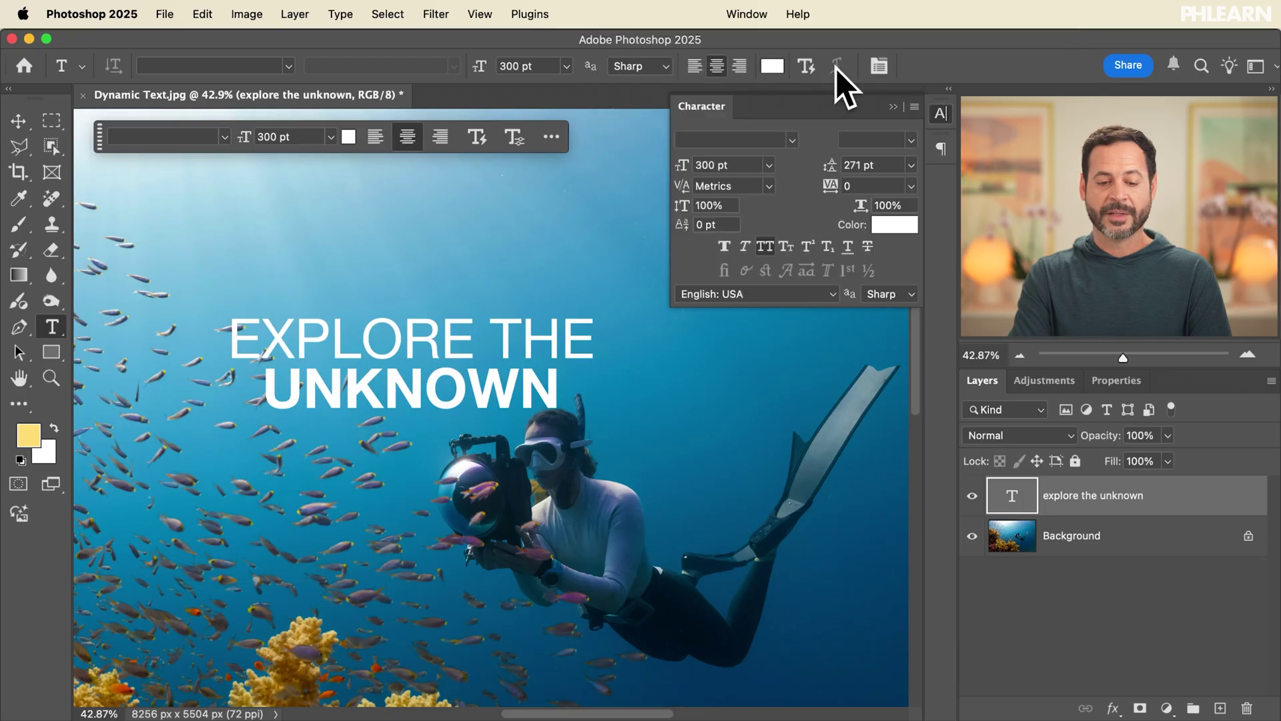
Step: Try left alignment on the whole text layer and return it to center alignment
click(381, 138)
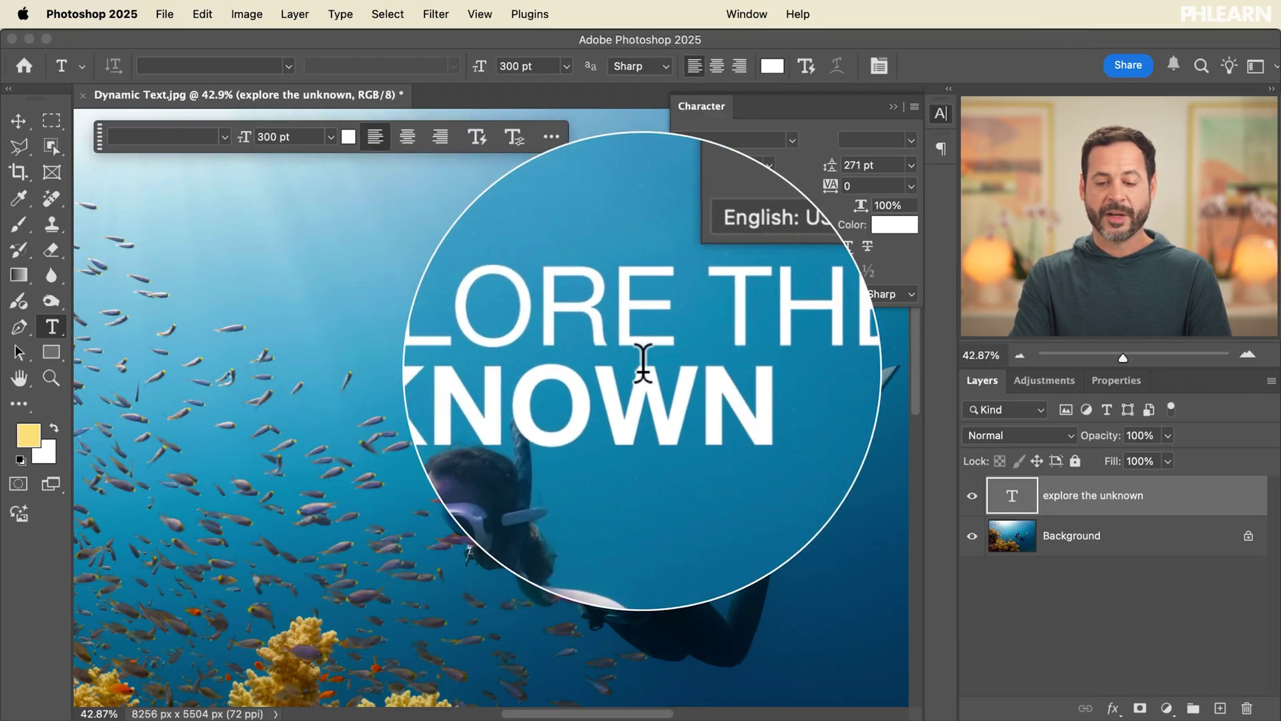
click(407, 139)
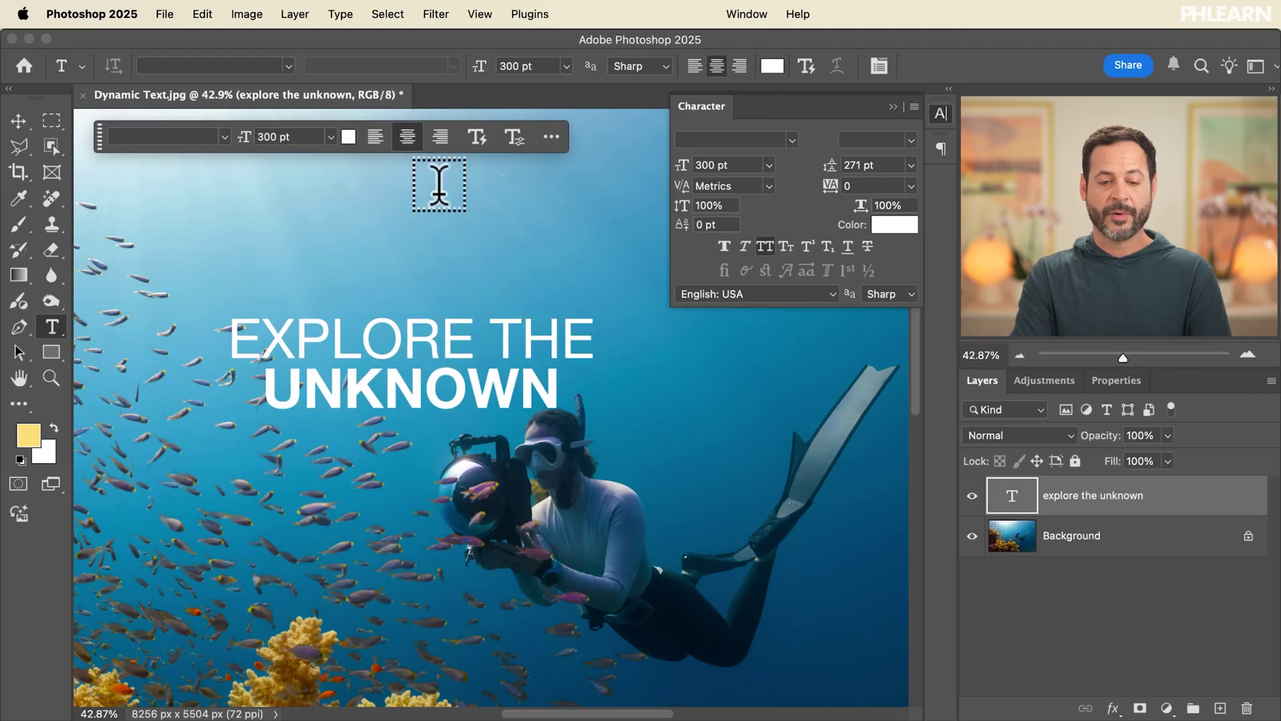
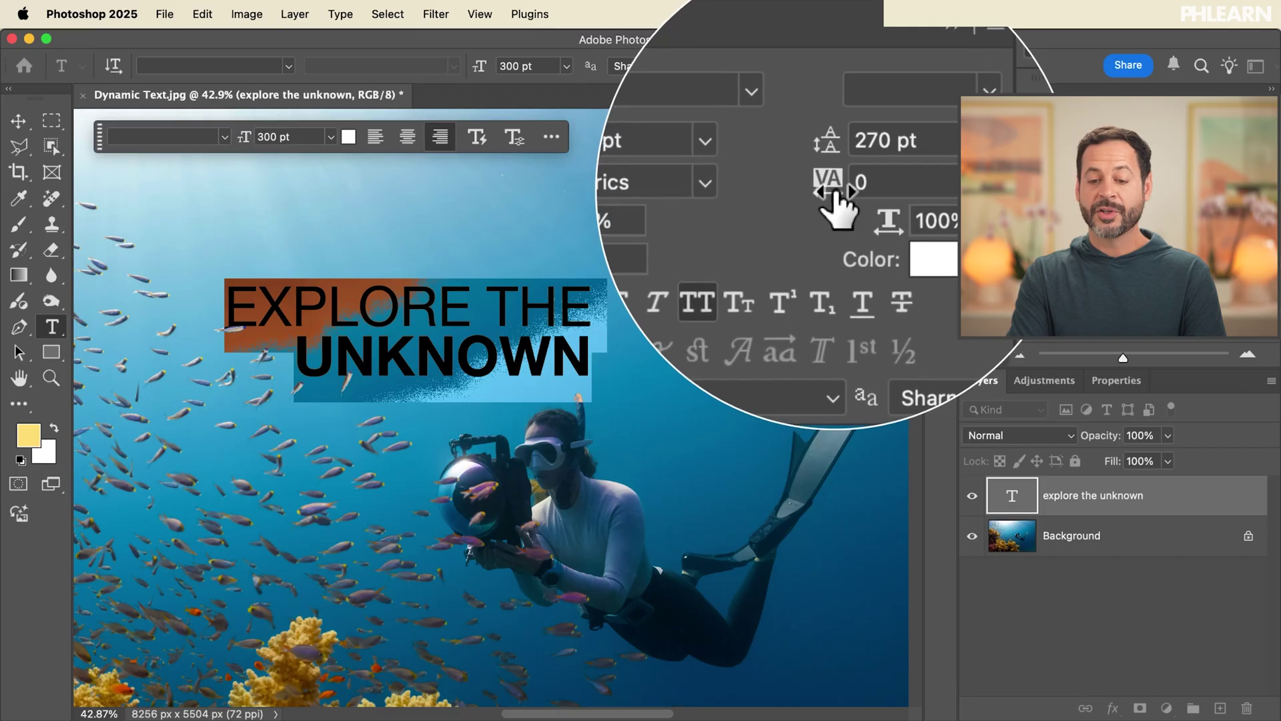
Step: Try out the tracking setting on the selected text, keep it at 0, and commit the text
drag(831, 186, 844, 189)
click(911, 187)
click(863, 321)
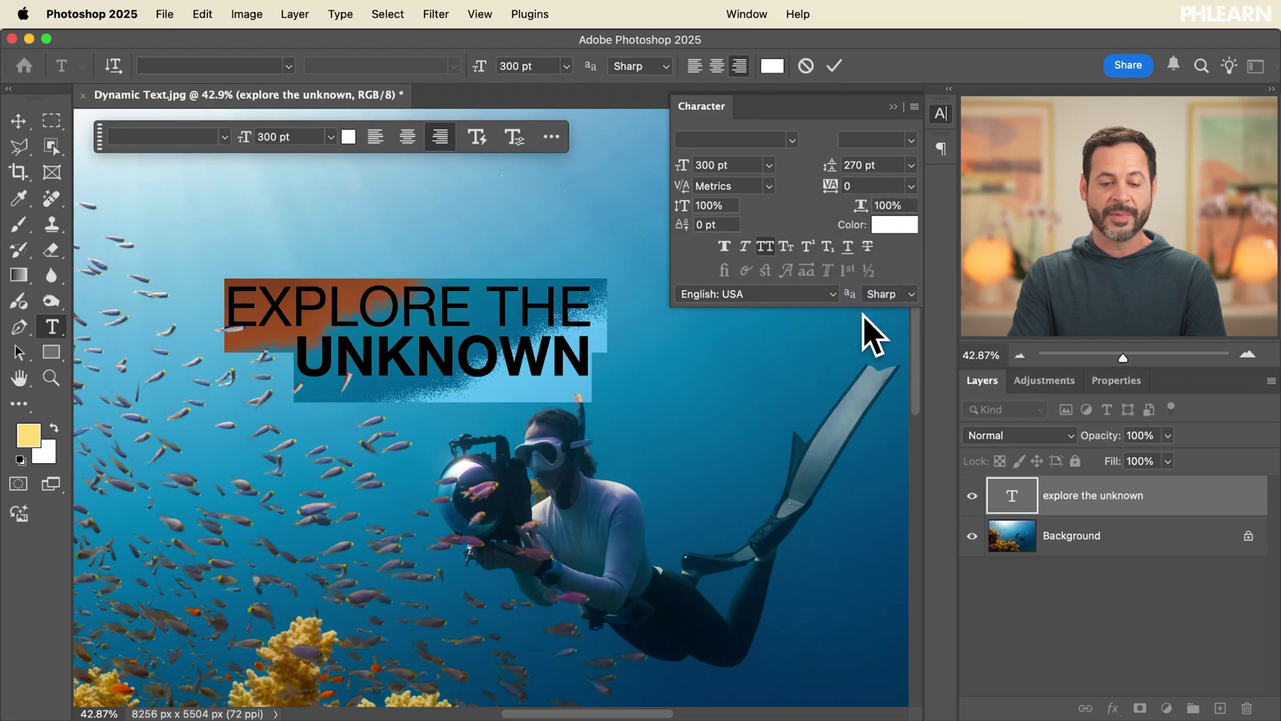
click(834, 66)
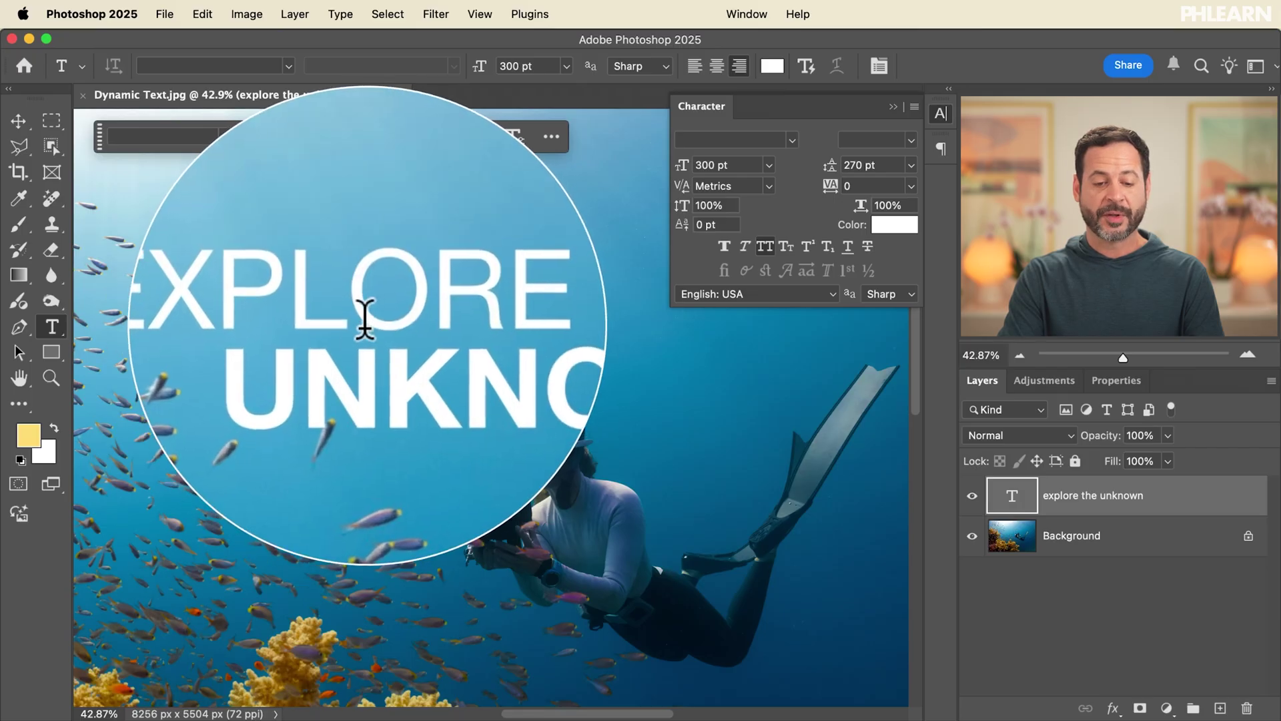
Step: Remove the line break before "UNKNOWN" and move the single-line text so it fits fully within the view above the diver
click(294, 354)
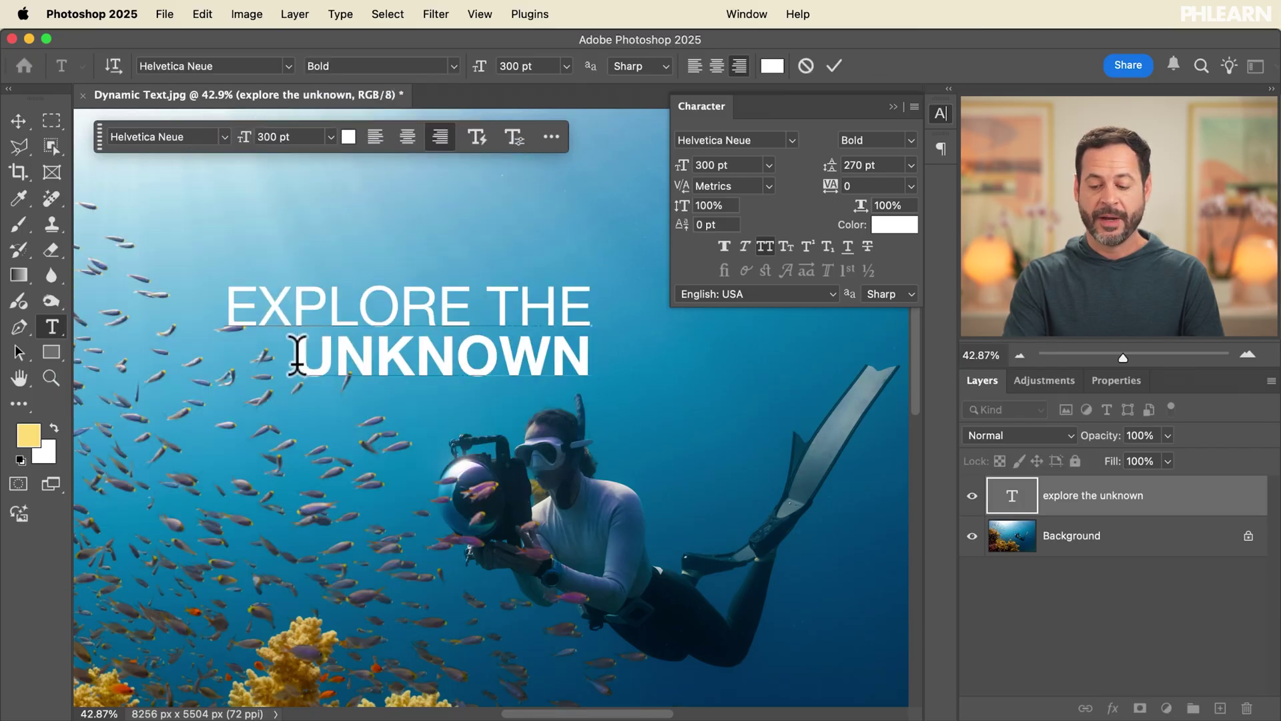
key(BackSpace)
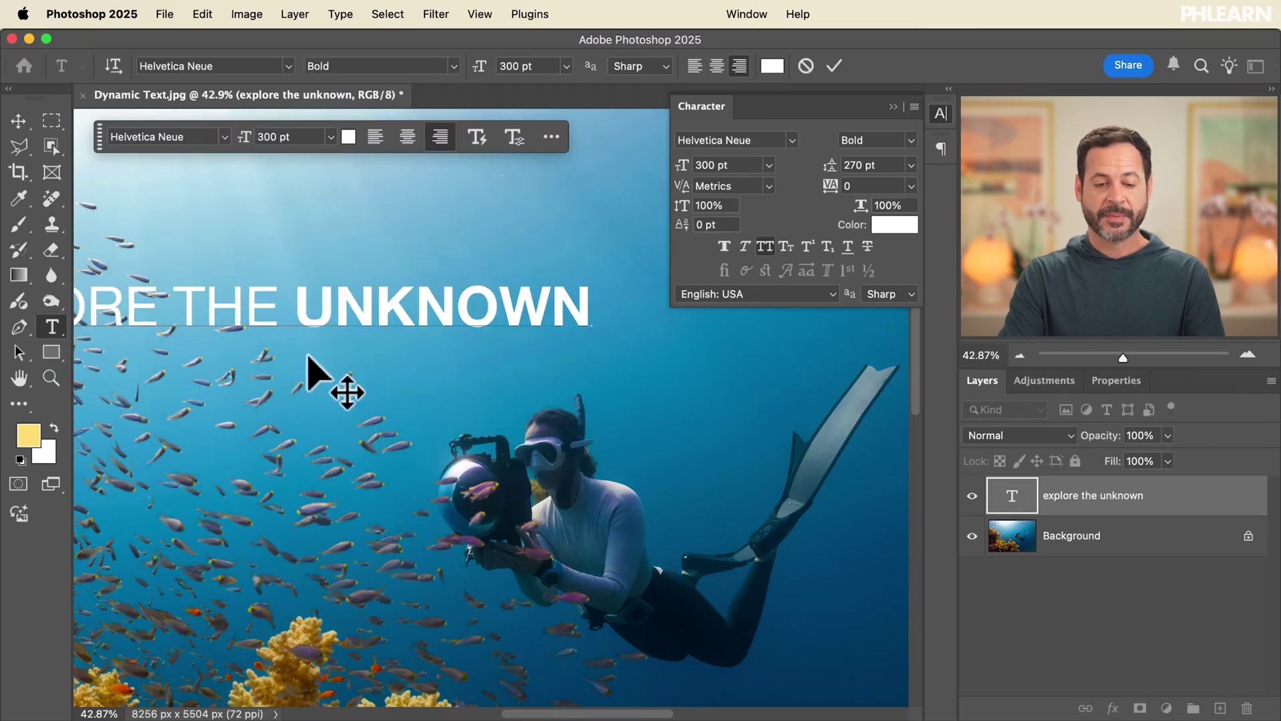
drag(359, 305, 594, 358)
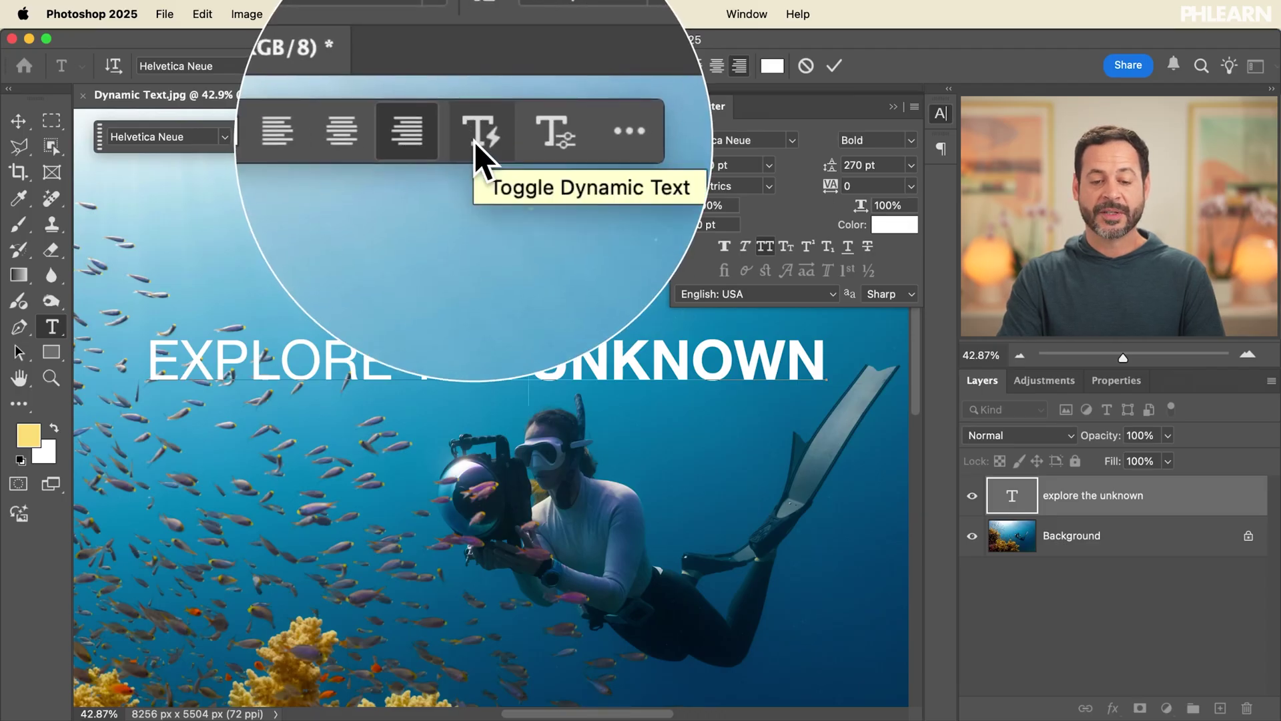
Step: Turn the headline into dynamic text and narrow its text box so "UNKNOWN" reflows onto a second line
click(476, 140)
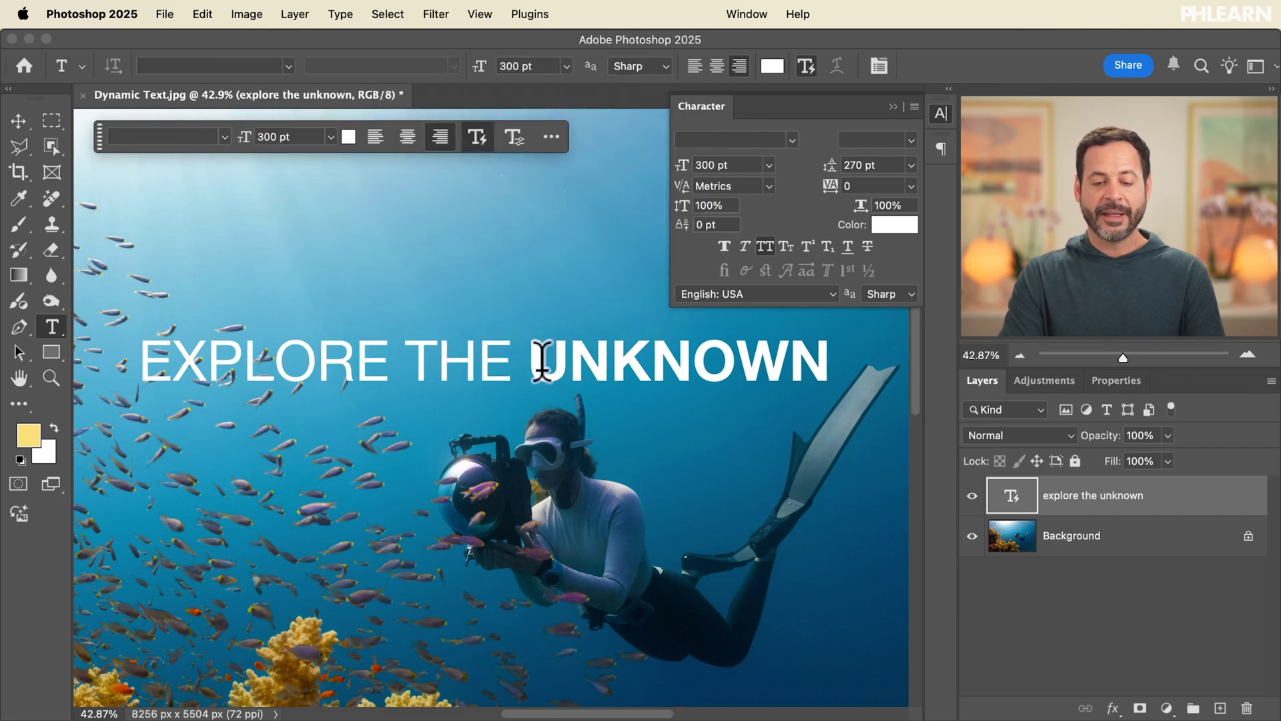
click(516, 358)
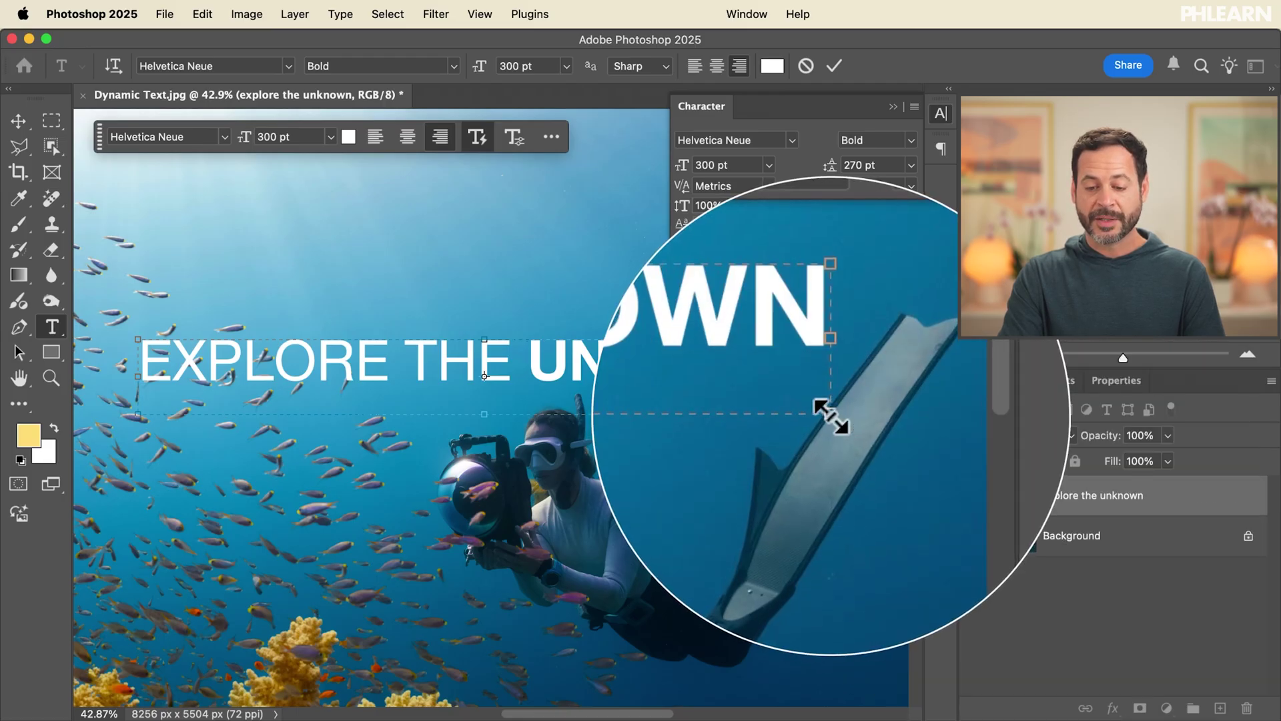
drag(829, 414, 642, 439)
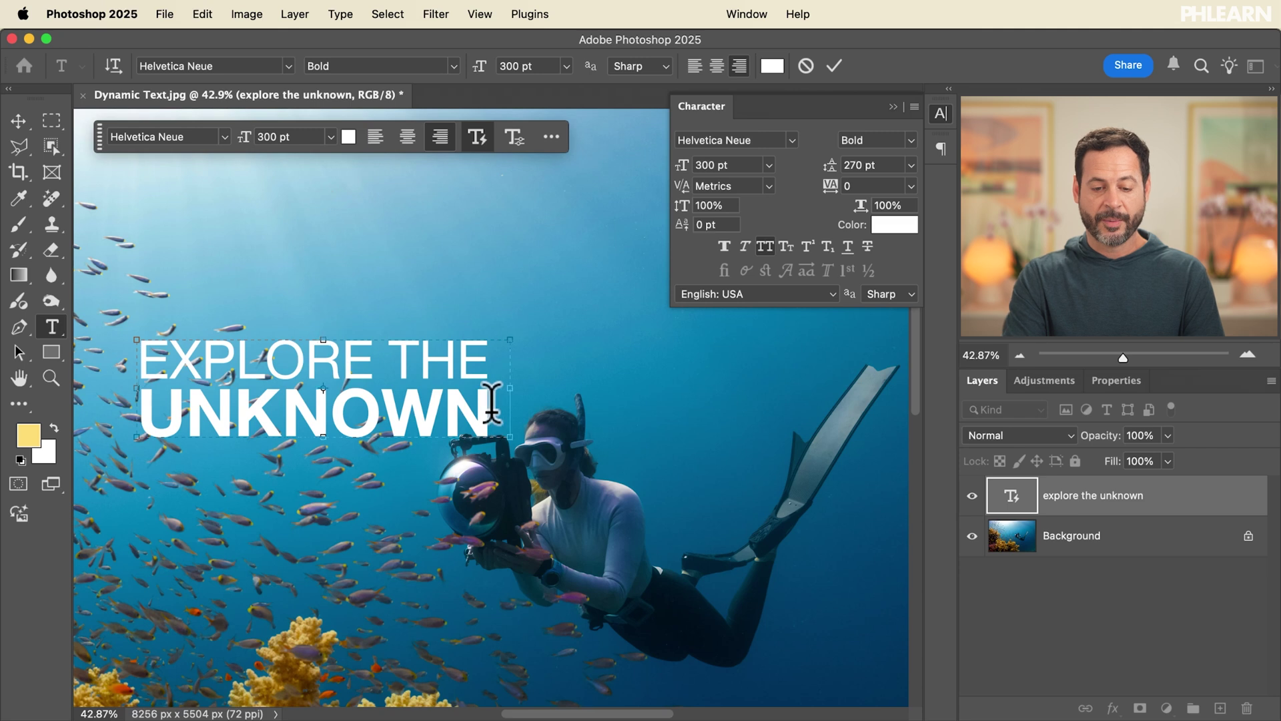
Step: Append "OPEN OCEAN TODAY" to the headline, set those words to Helvetica Neue Regular, and commit the text
text(THE UNKNOWN OPEN)
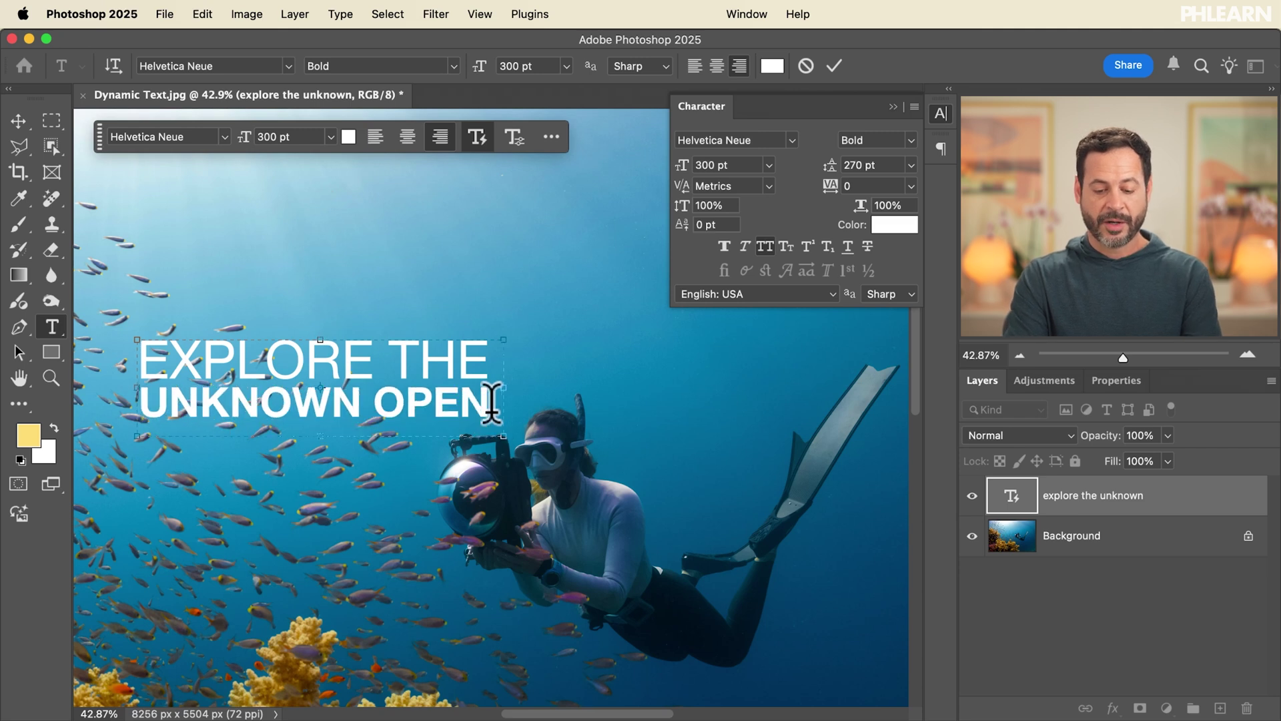
text( OCEAN TODAY)
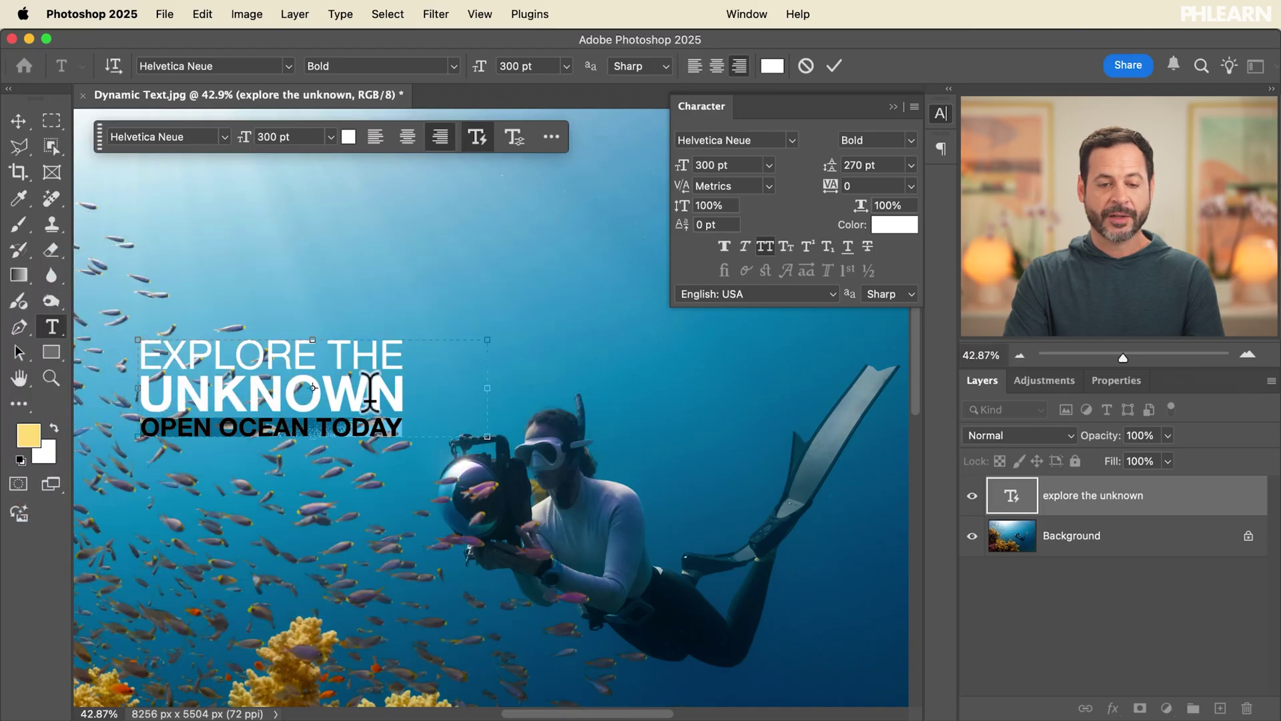
click(455, 65)
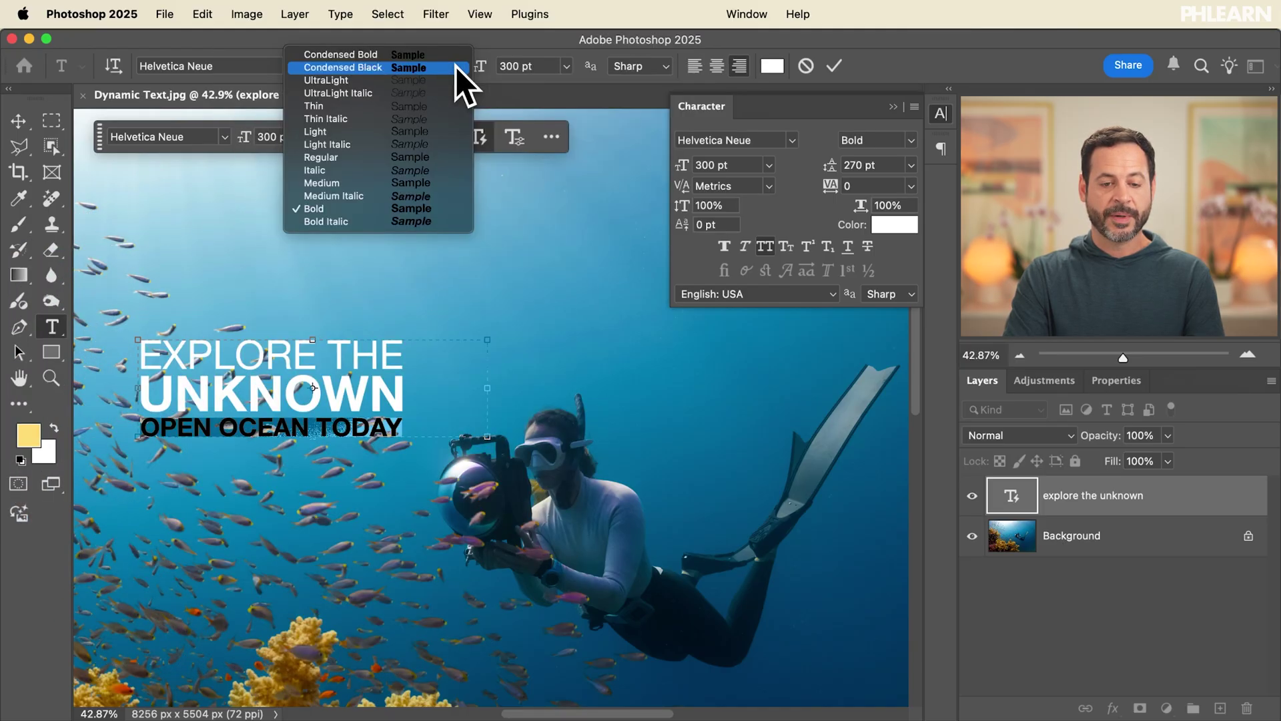
click(367, 155)
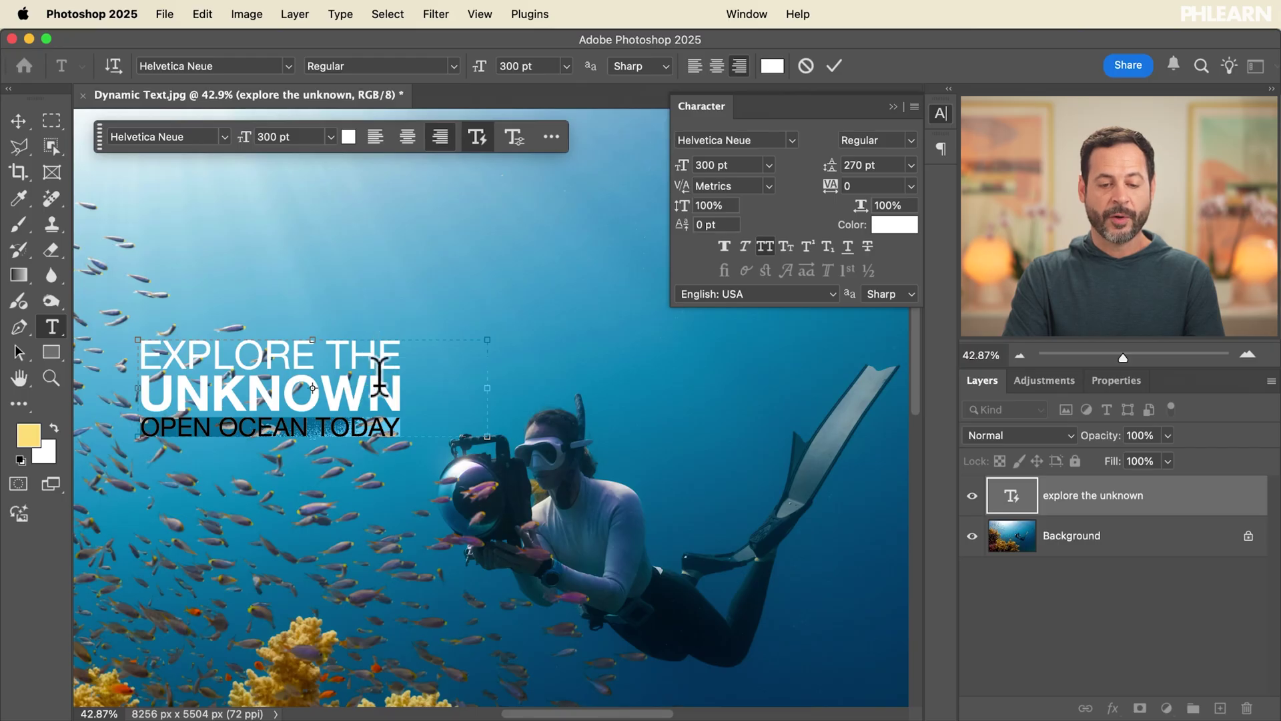
click(831, 67)
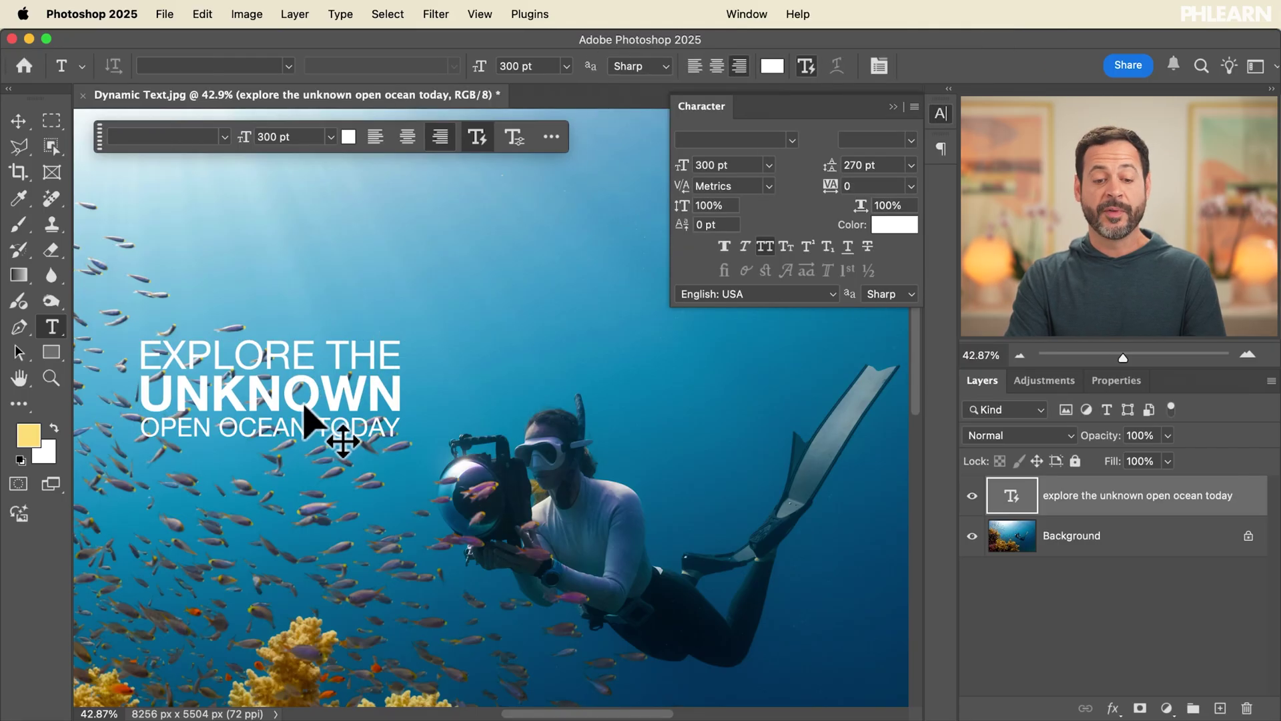
Step: Move the text above the diver and try its box as a narrow column and a single line before shaping a three-line block
drag(283, 398, 425, 350)
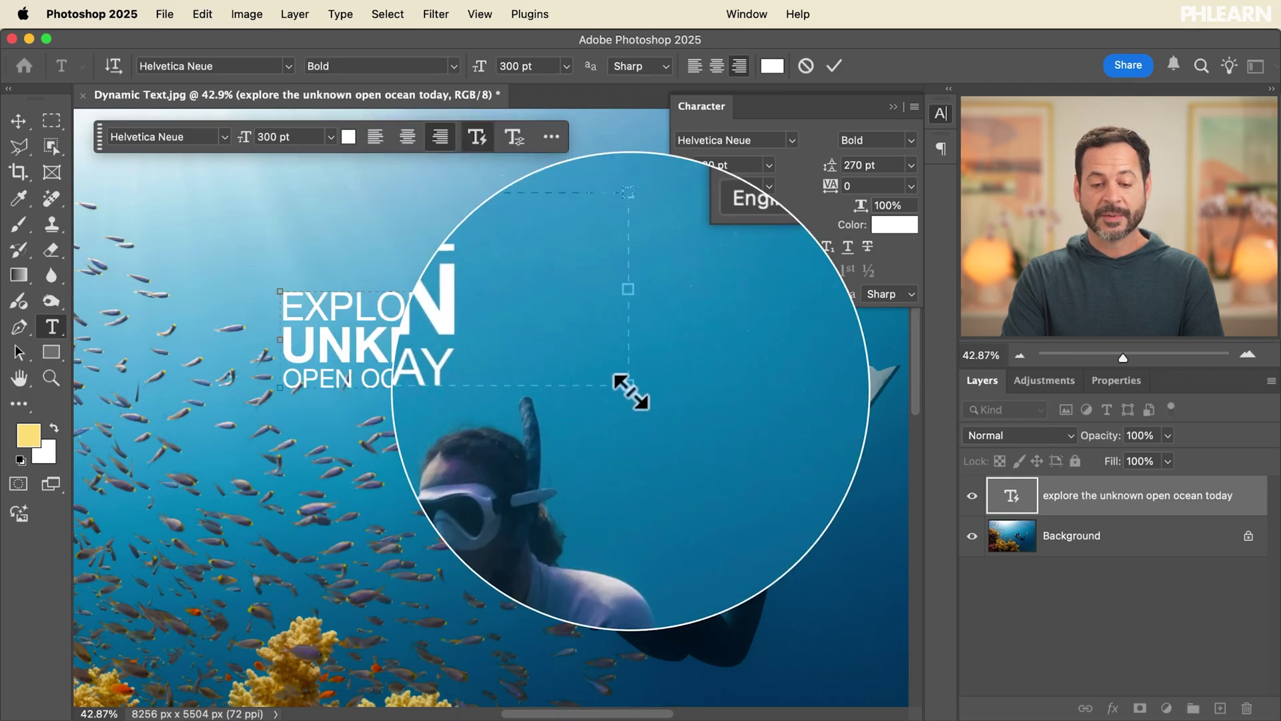
drag(625, 390, 431, 544)
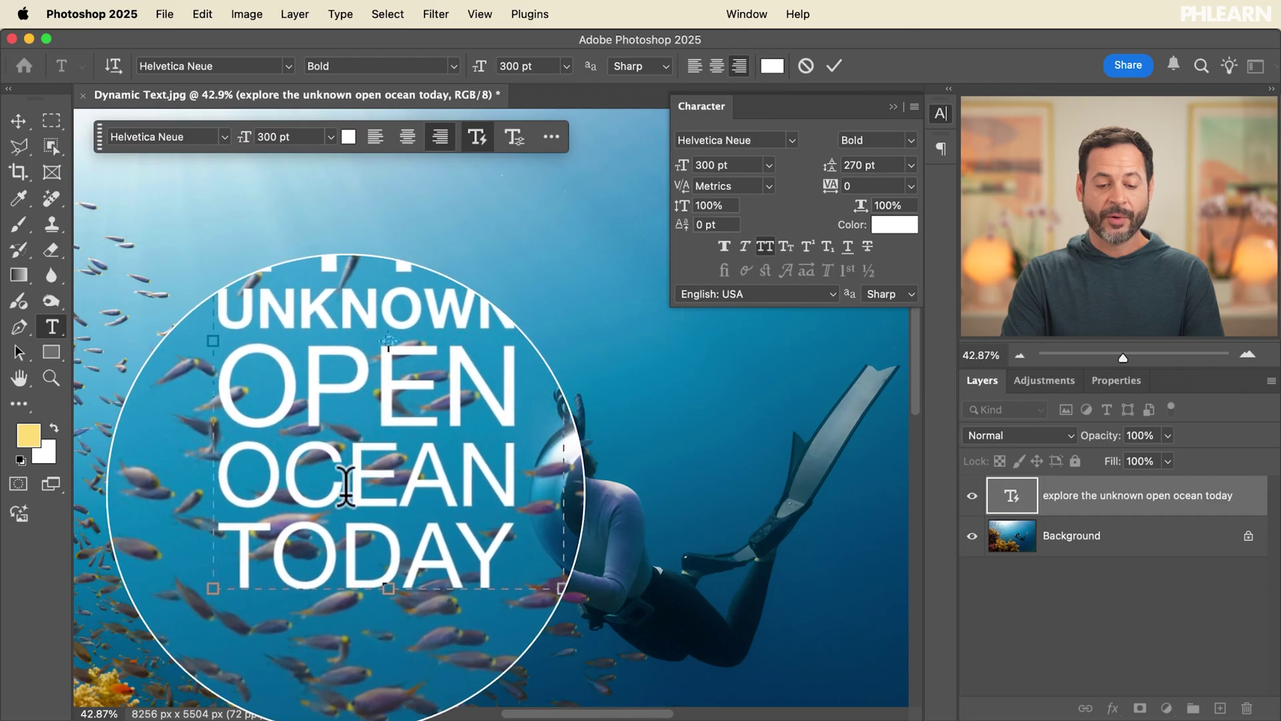
drag(457, 538, 877, 321)
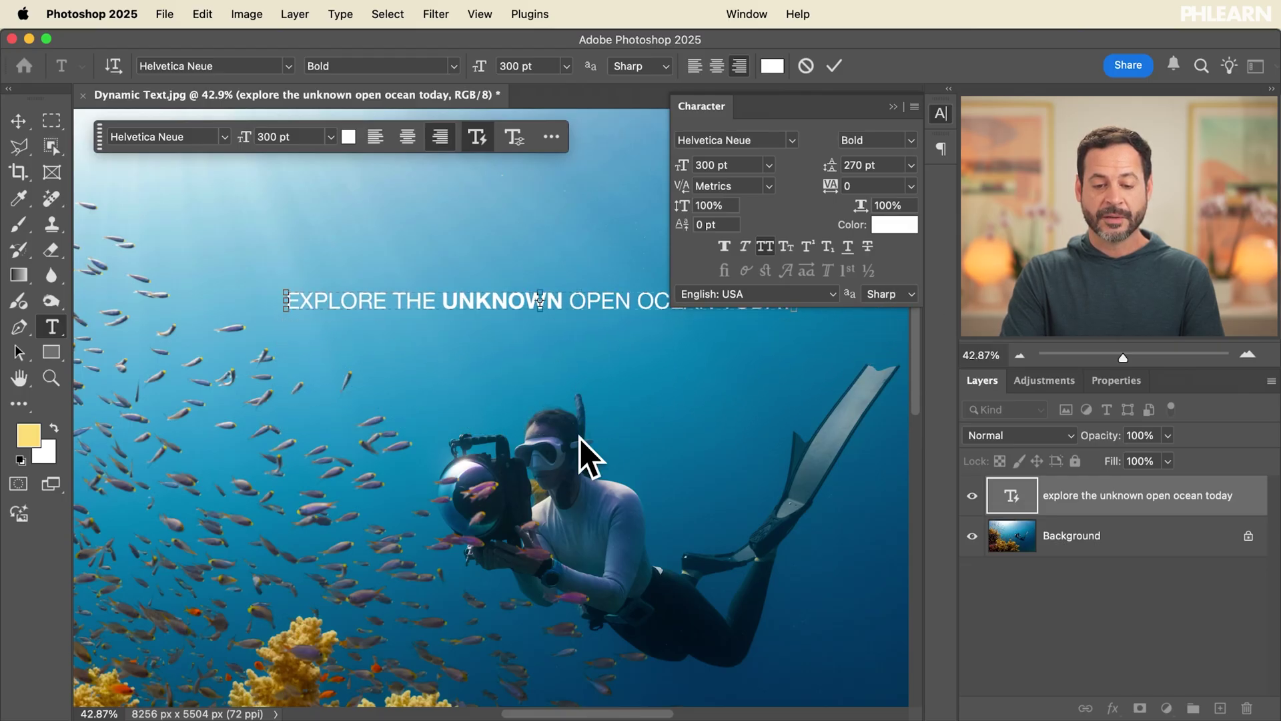
scroll(579, 438, up, 3)
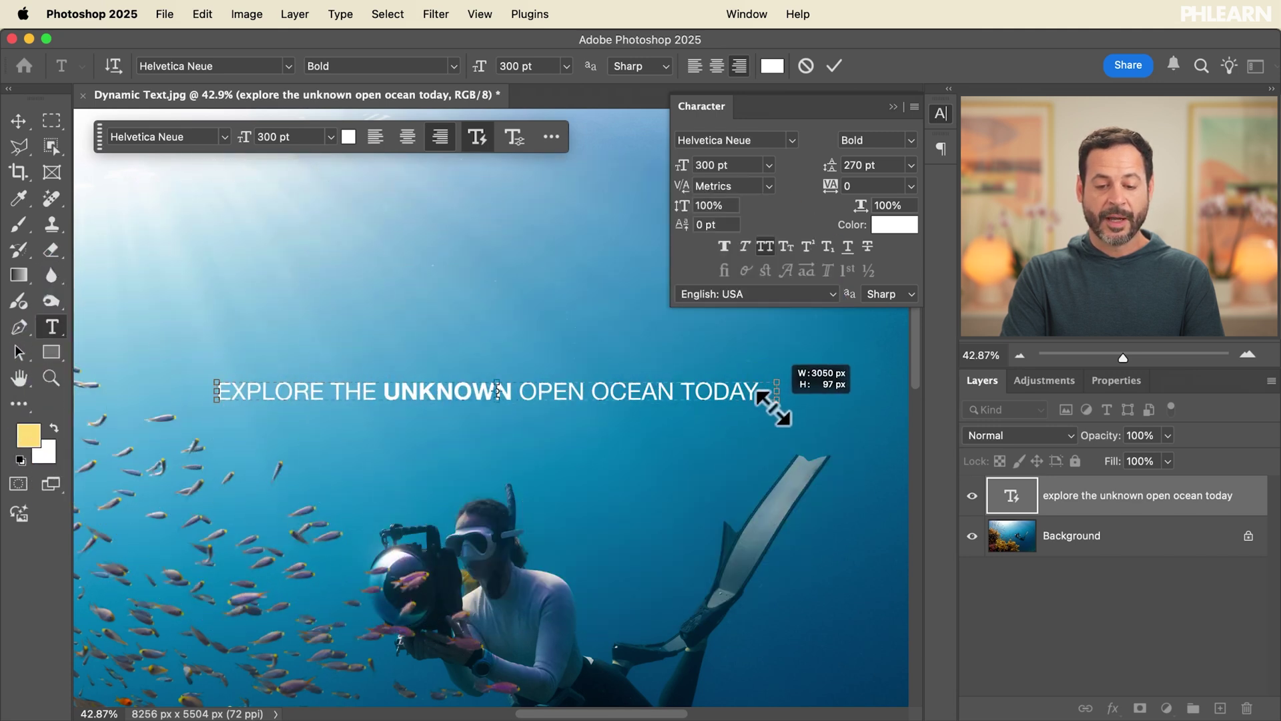
drag(736, 447, 431, 607)
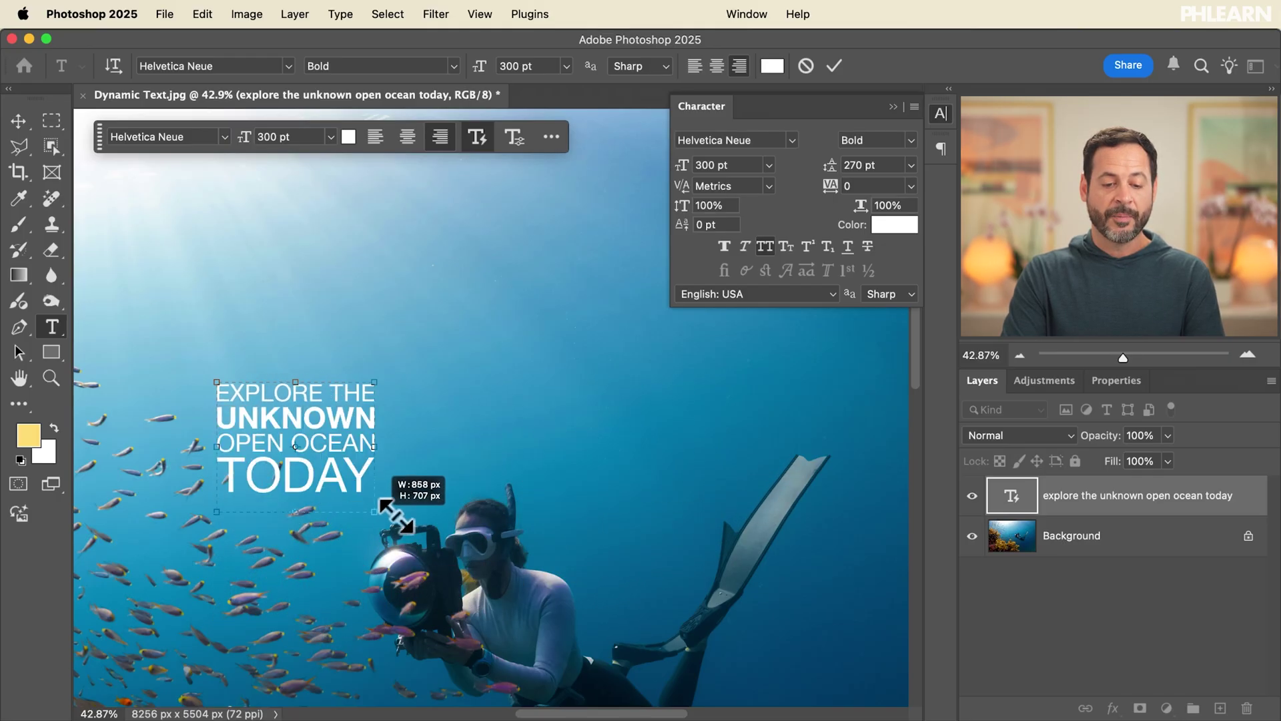
drag(546, 522, 610, 542)
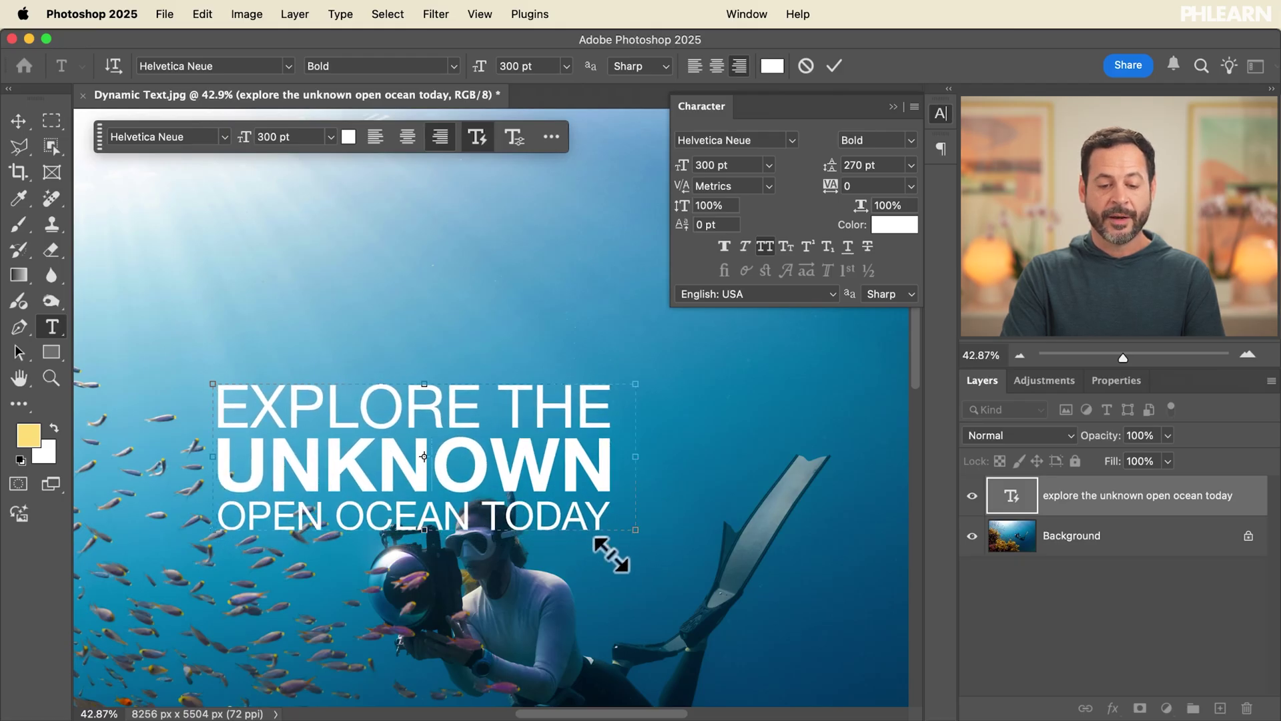
Step: Move the three-line text over the fish beside the diver, resize its box to about 2492 by 788 px, and commit
scroll(611, 554, left, 5)
scroll(611, 554, down, 2)
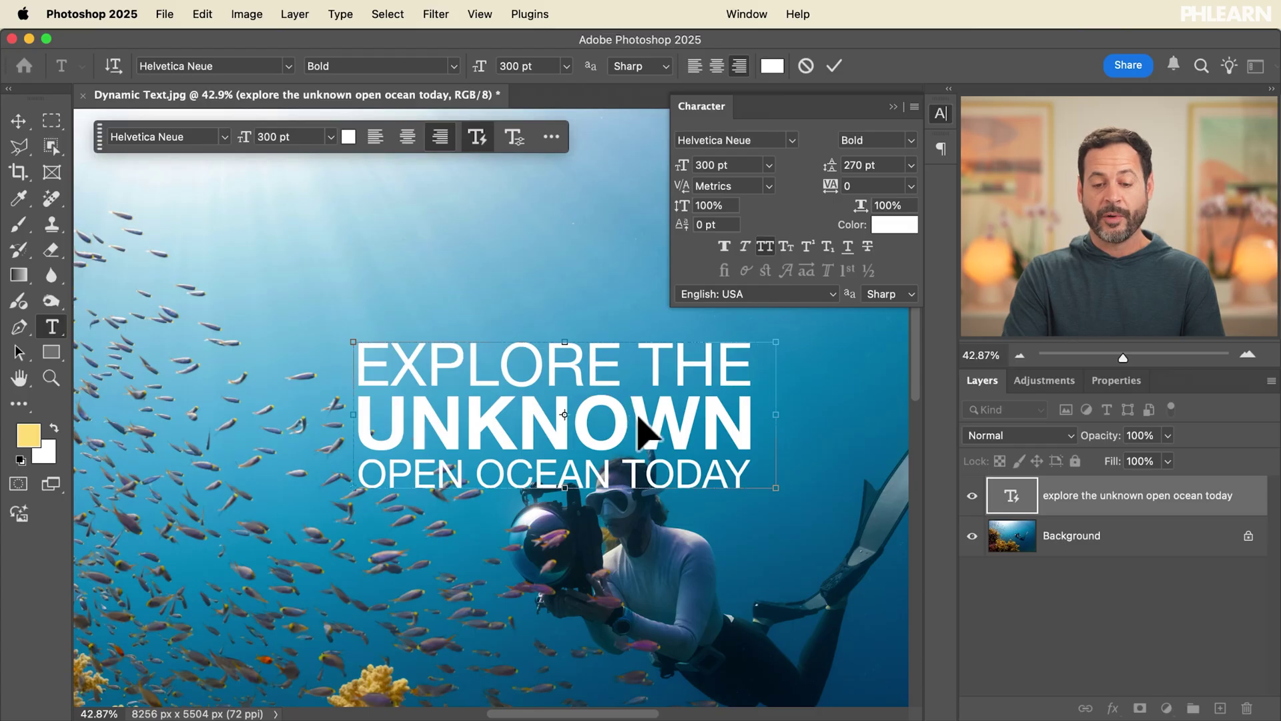
drag(639, 416, 560, 409)
drag(440, 427, 444, 395)
scroll(444, 395, down, 2)
scroll(429, 373, left, 3)
drag(437, 378, 479, 384)
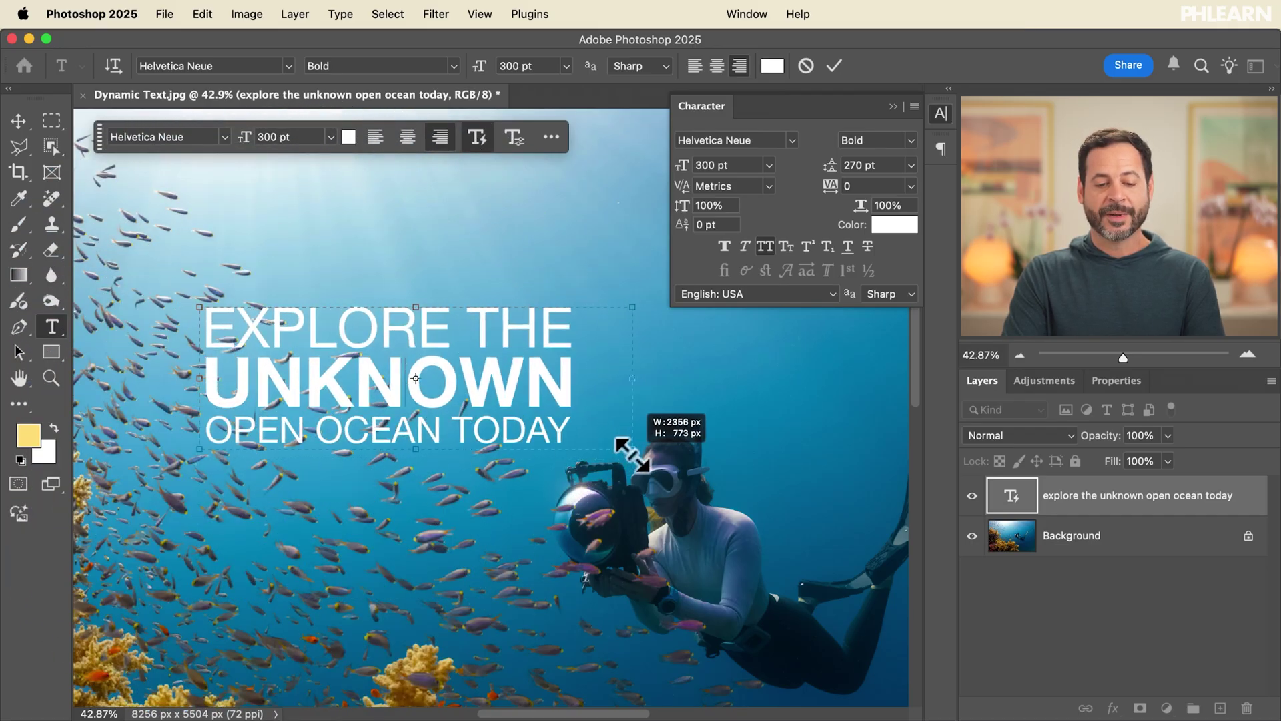
drag(643, 457, 659, 457)
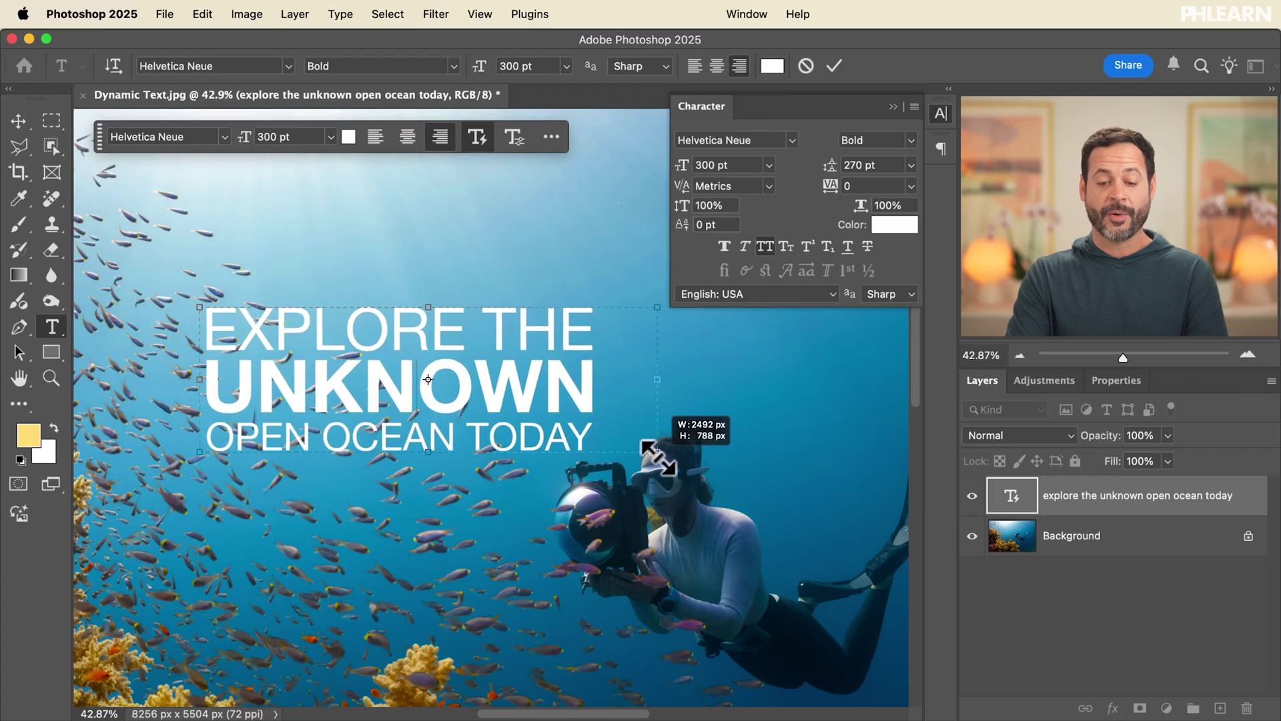
click(834, 66)
Step: Hide the text layer, make the Background layer active, and collapse the Character panel
scroll(464, 381, down, 2)
scroll(465, 380, left, 1)
scroll(465, 381, left, 2)
scroll(464, 380, up, 1)
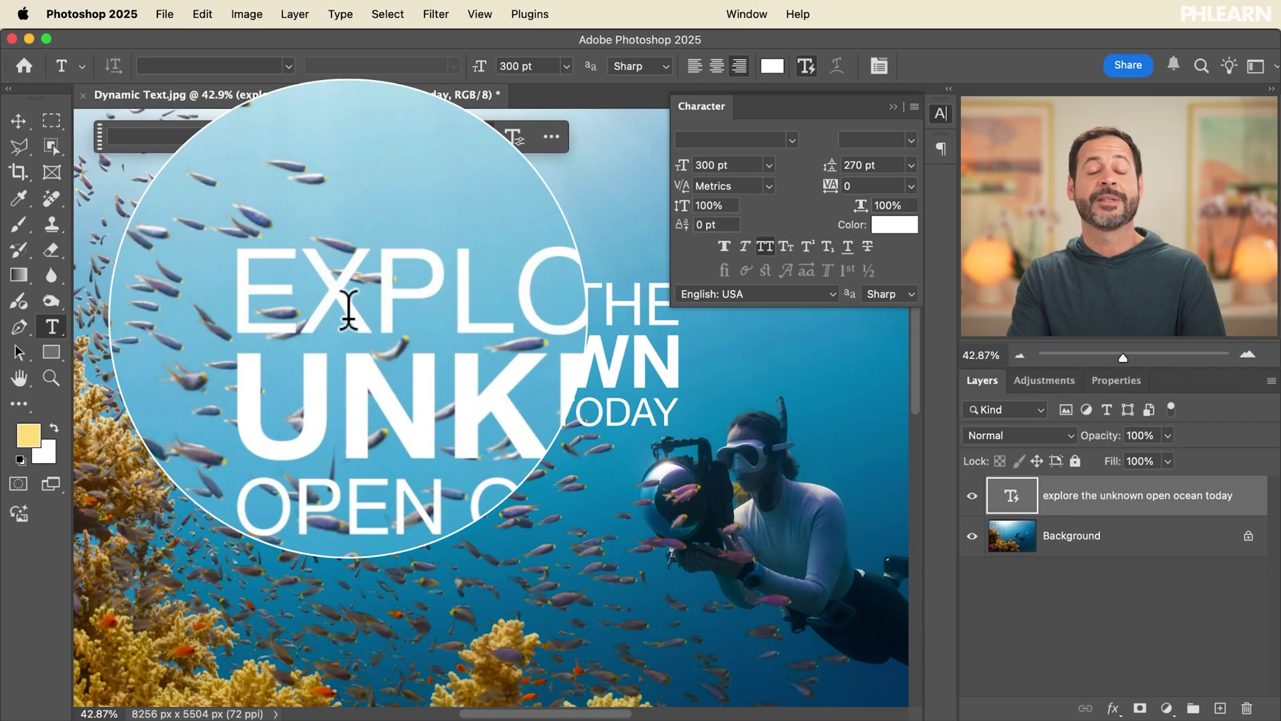
click(973, 495)
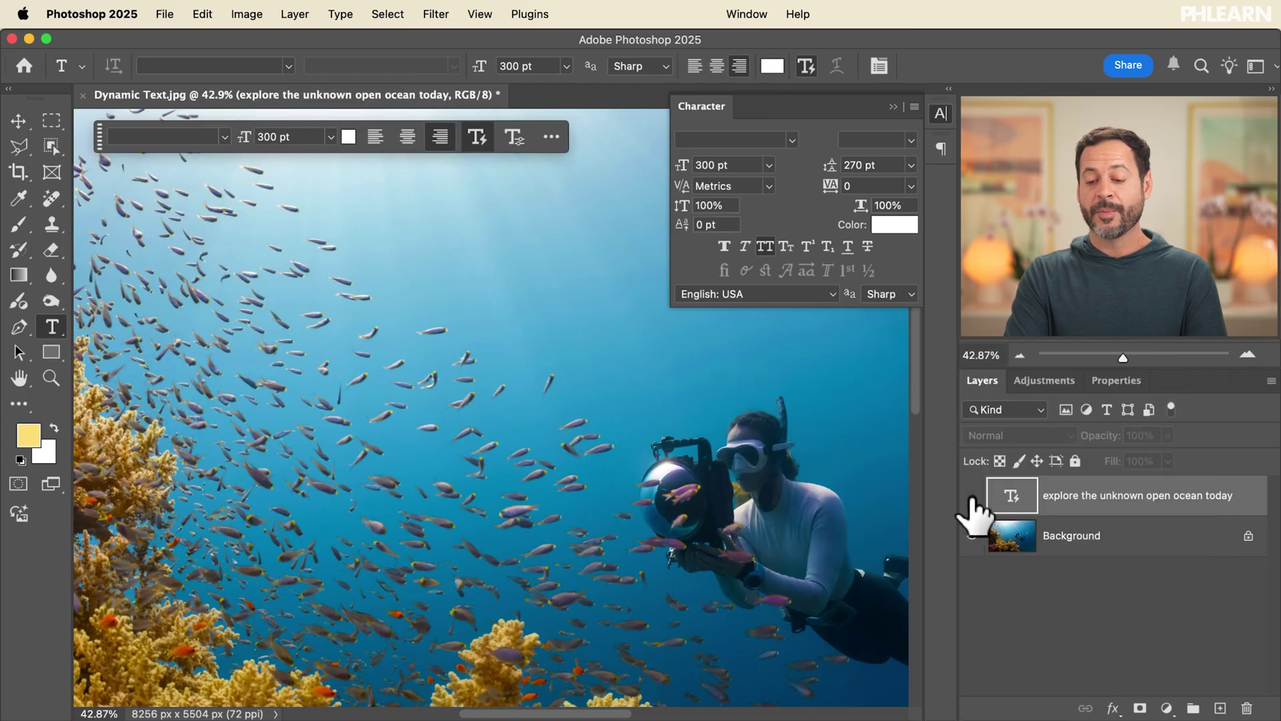
click(1093, 537)
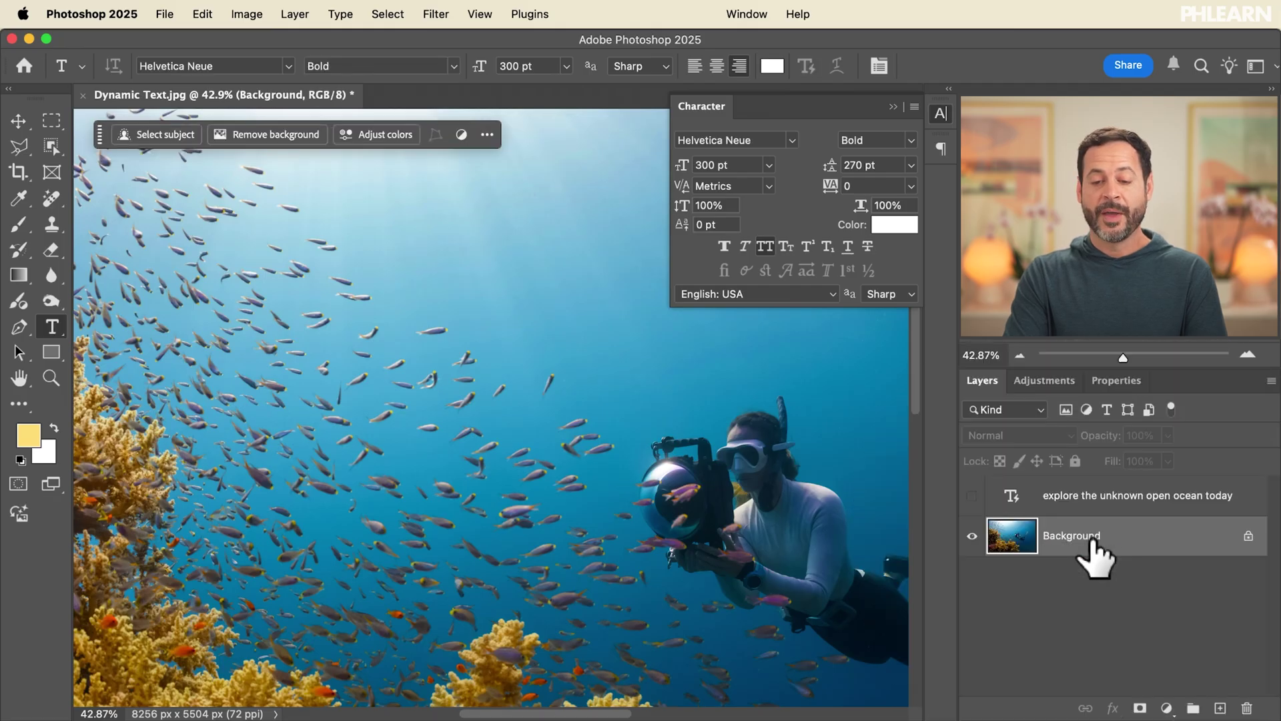
click(946, 113)
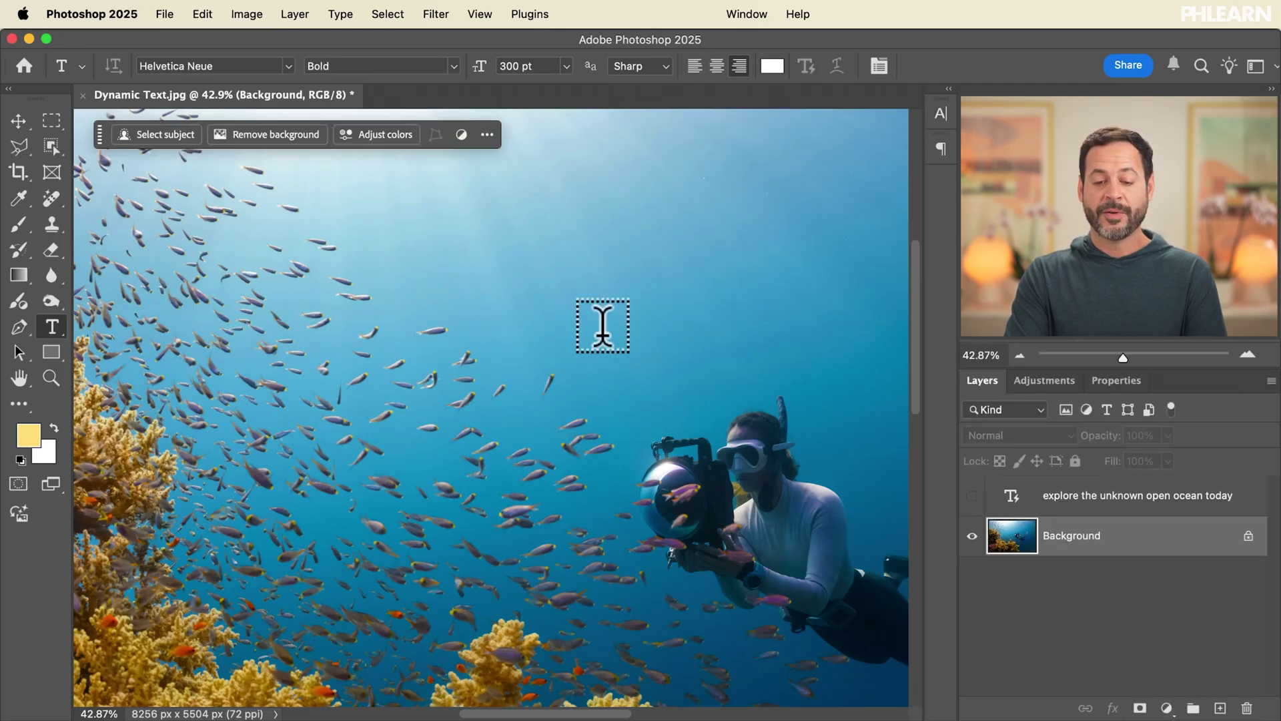
scroll(607, 327, down, 2)
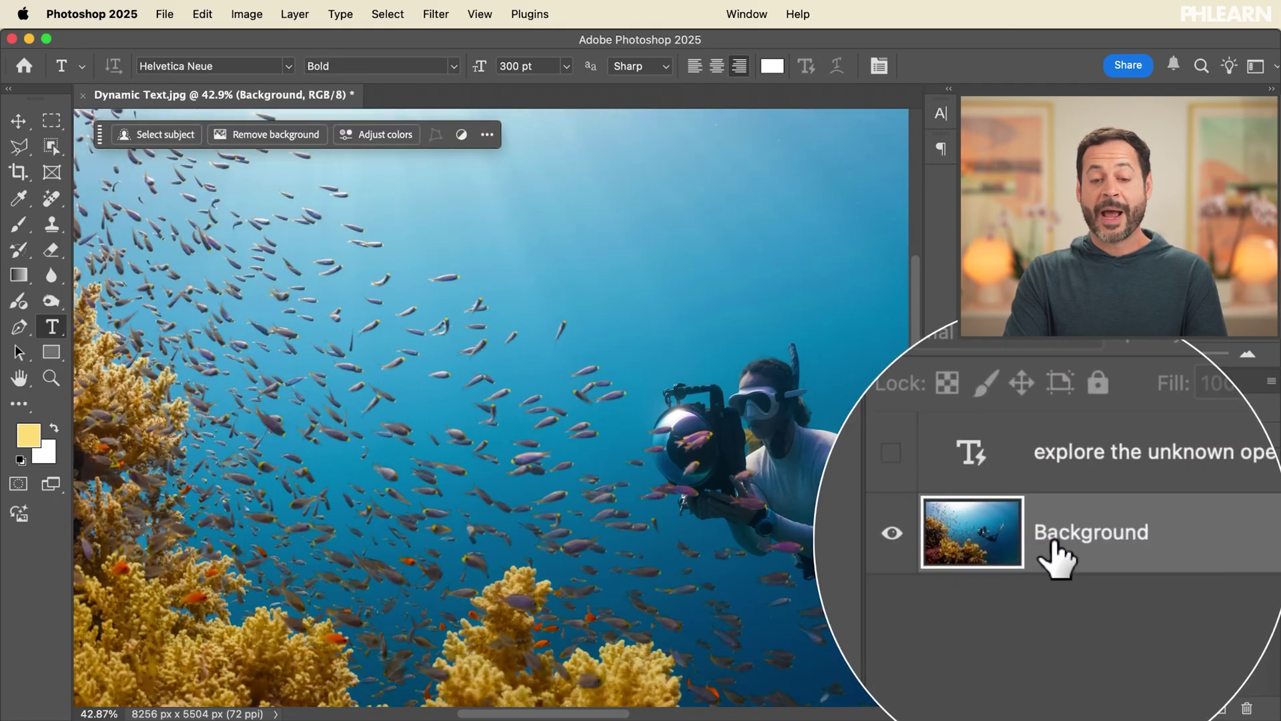
Step: Start a Color Range selection on the Background and sample the blue water between the fish
click(397, 14)
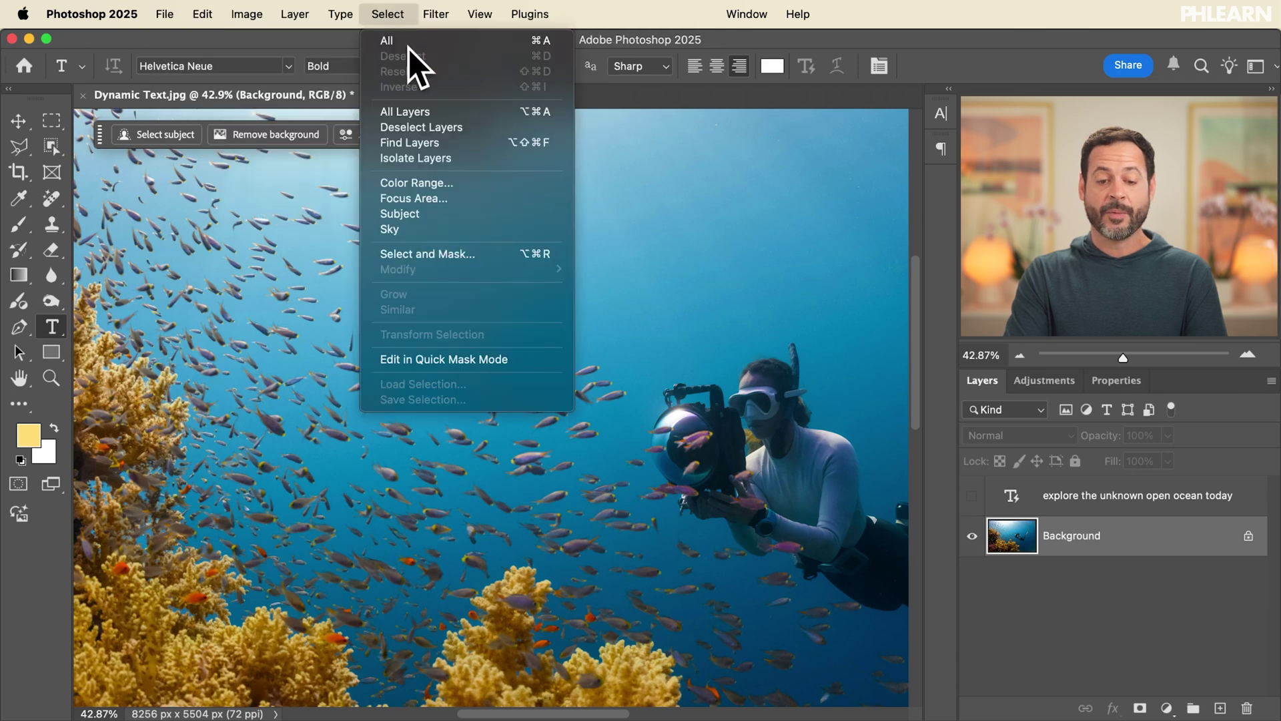
click(443, 182)
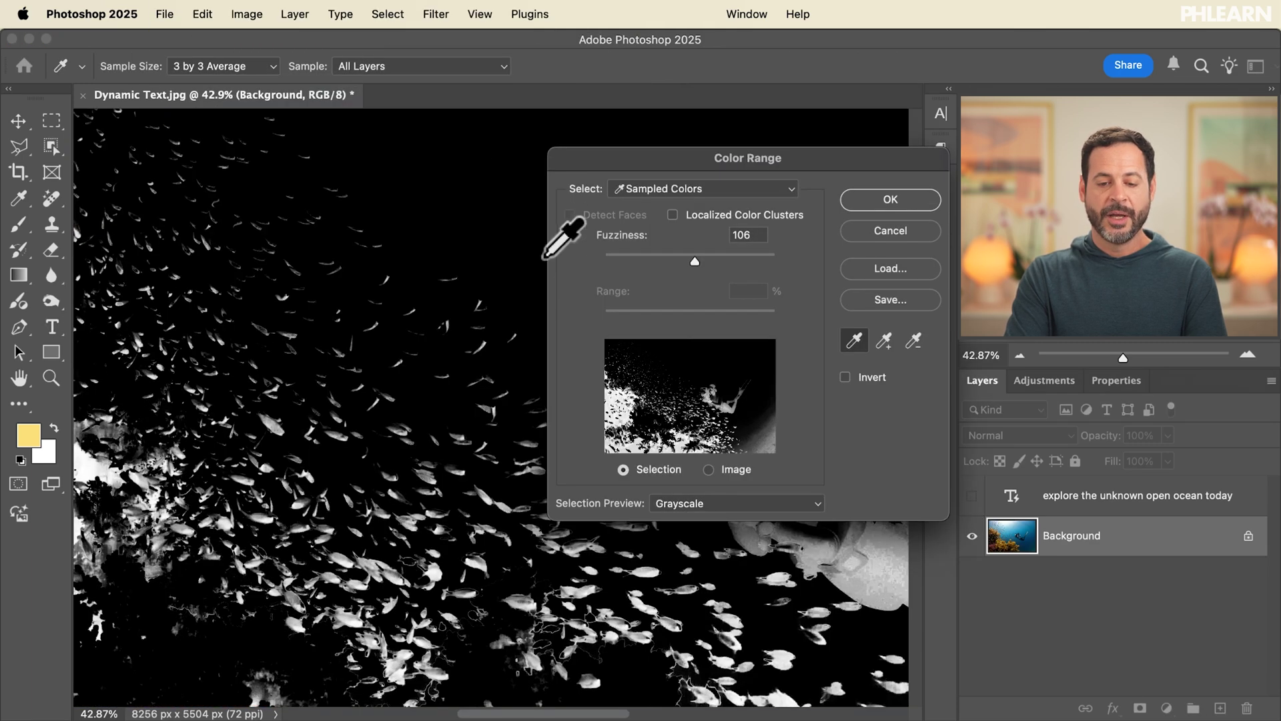
click(517, 293)
click(511, 313)
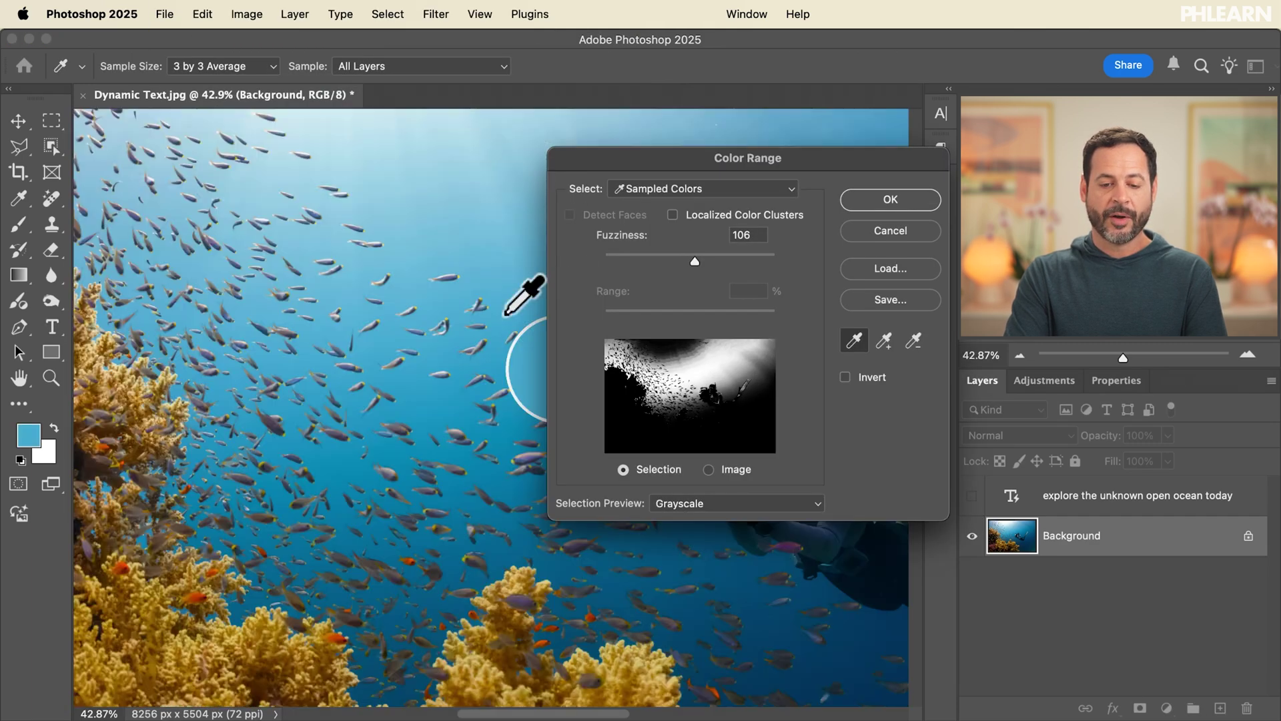
click(499, 350)
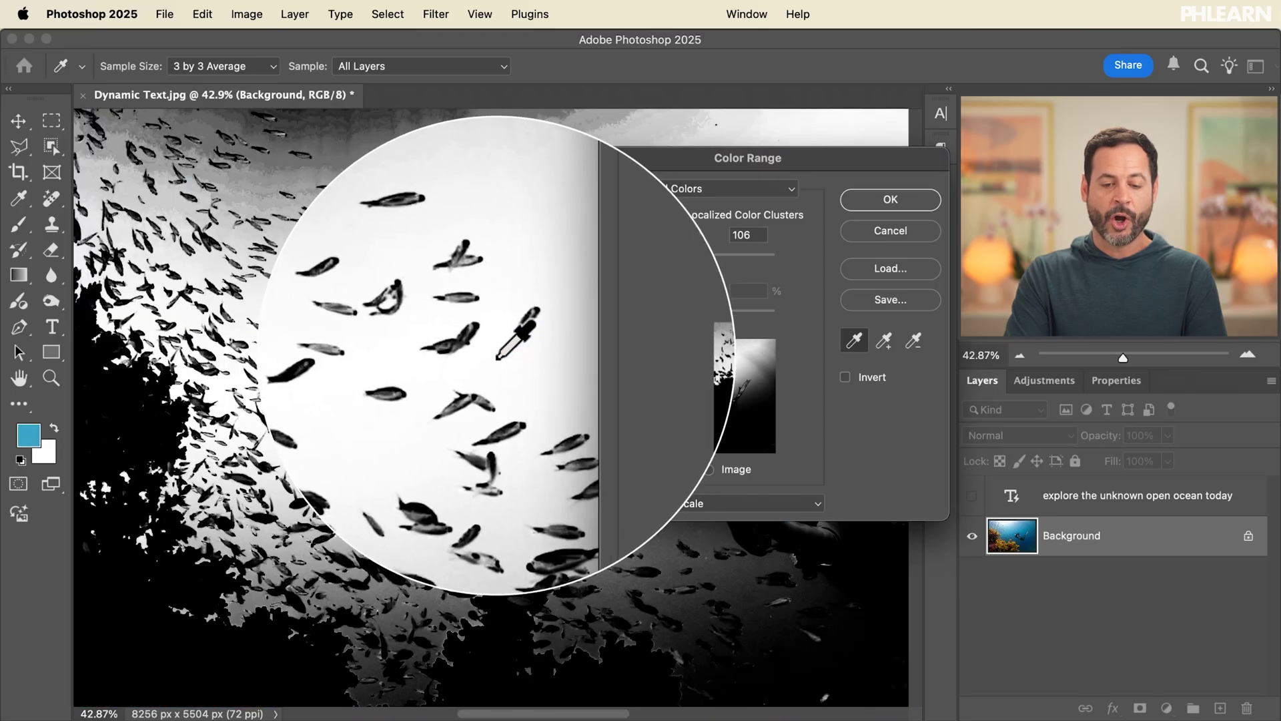
click(501, 352)
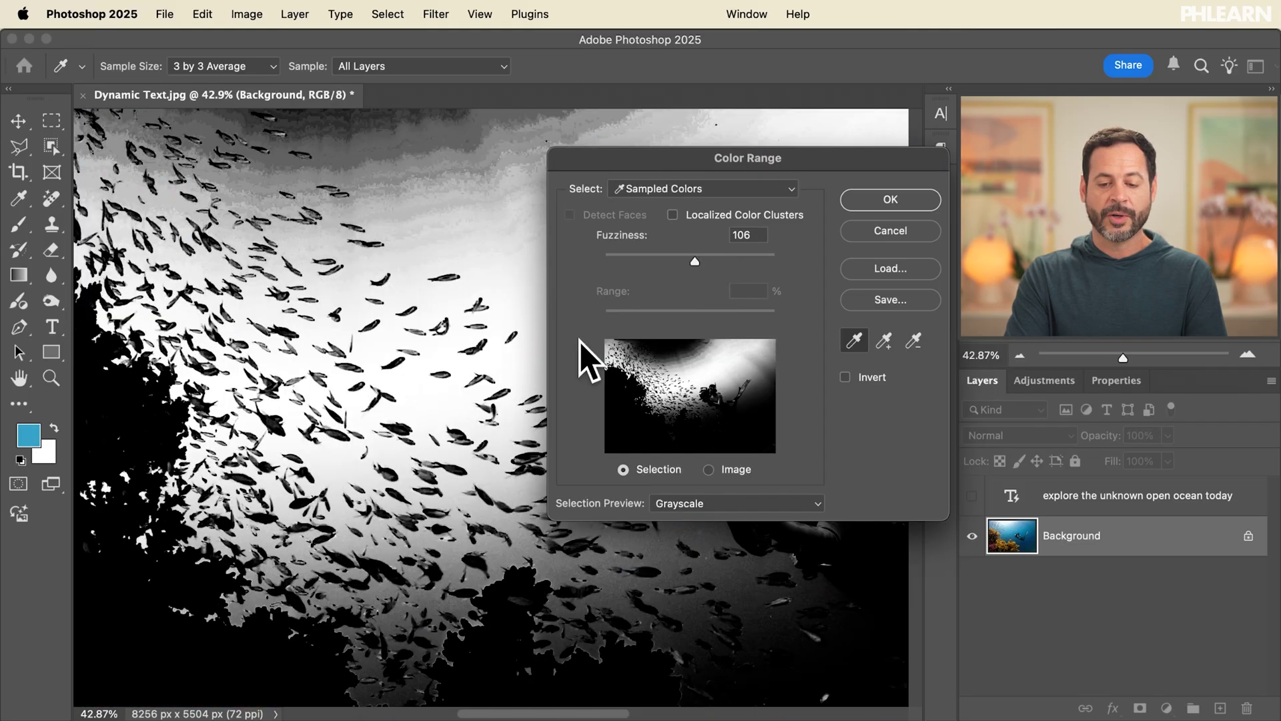
Step: Compare the None and Grayscale selection previews, fine-tune the fuzziness, and accept the Color Range selection of the water
click(657, 504)
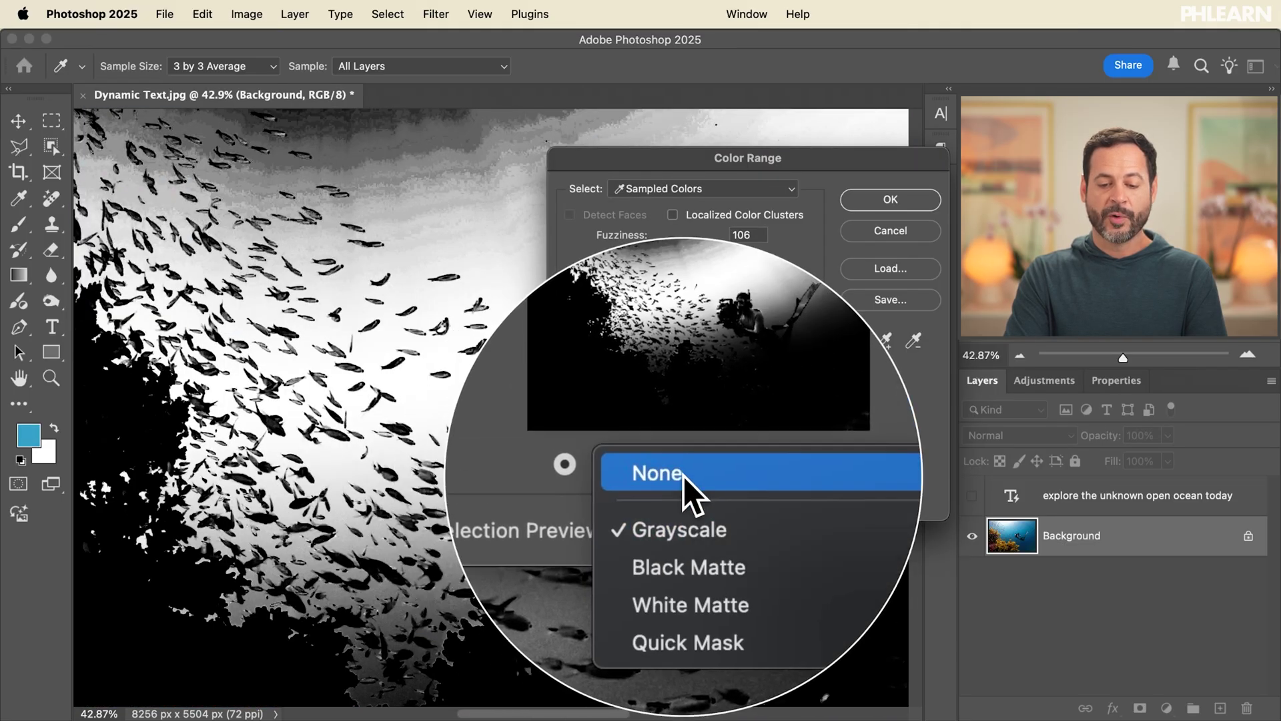
click(682, 473)
click(681, 507)
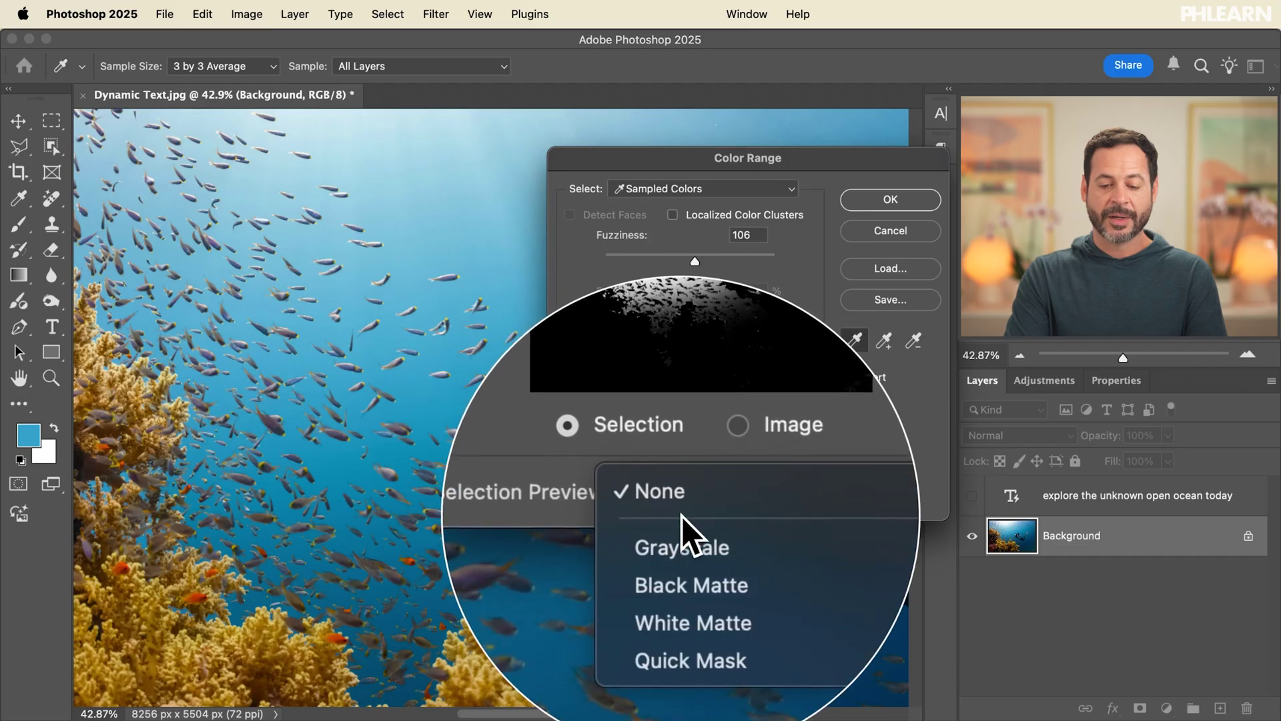
click(683, 526)
click(696, 260)
mouse_move(696, 260)
mouse_down()
mouse_move(627, 257)
mouse_move(694, 259)
mouse_up()
click(871, 200)
key(t)
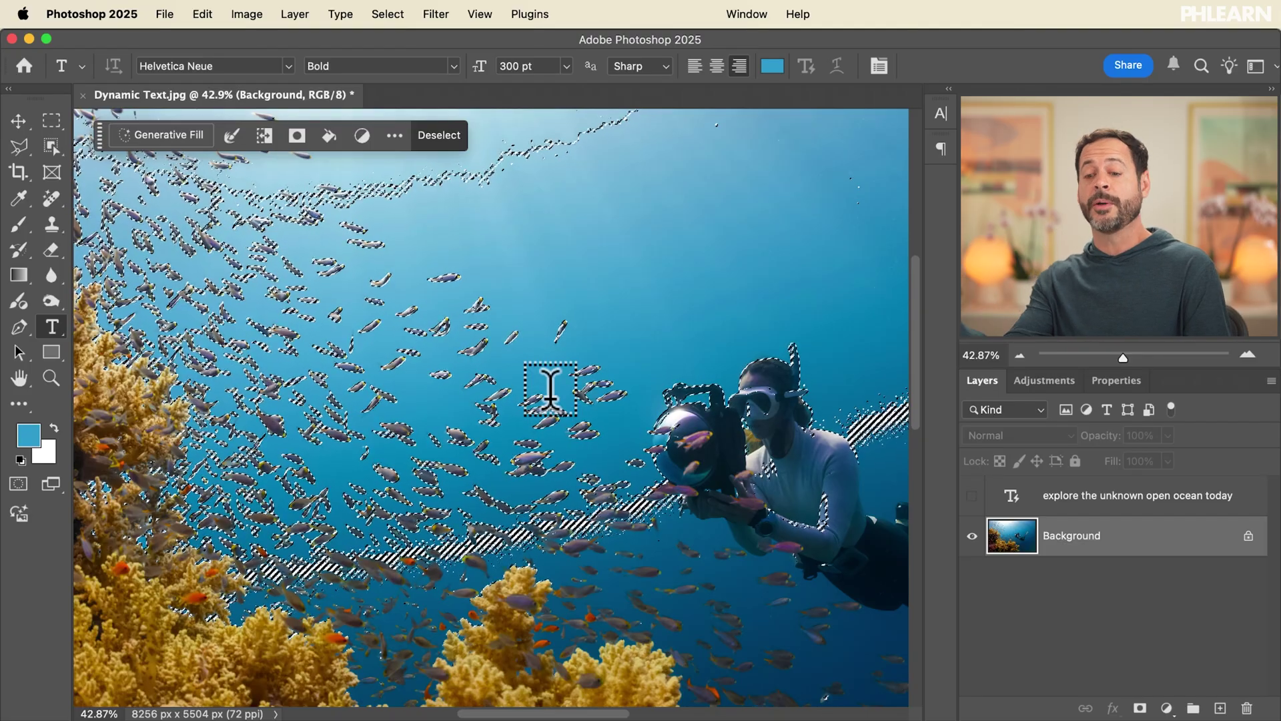
Step: Show the text layer again and add a layer mask to it from the water selection so the fish overlap the letters
click(972, 497)
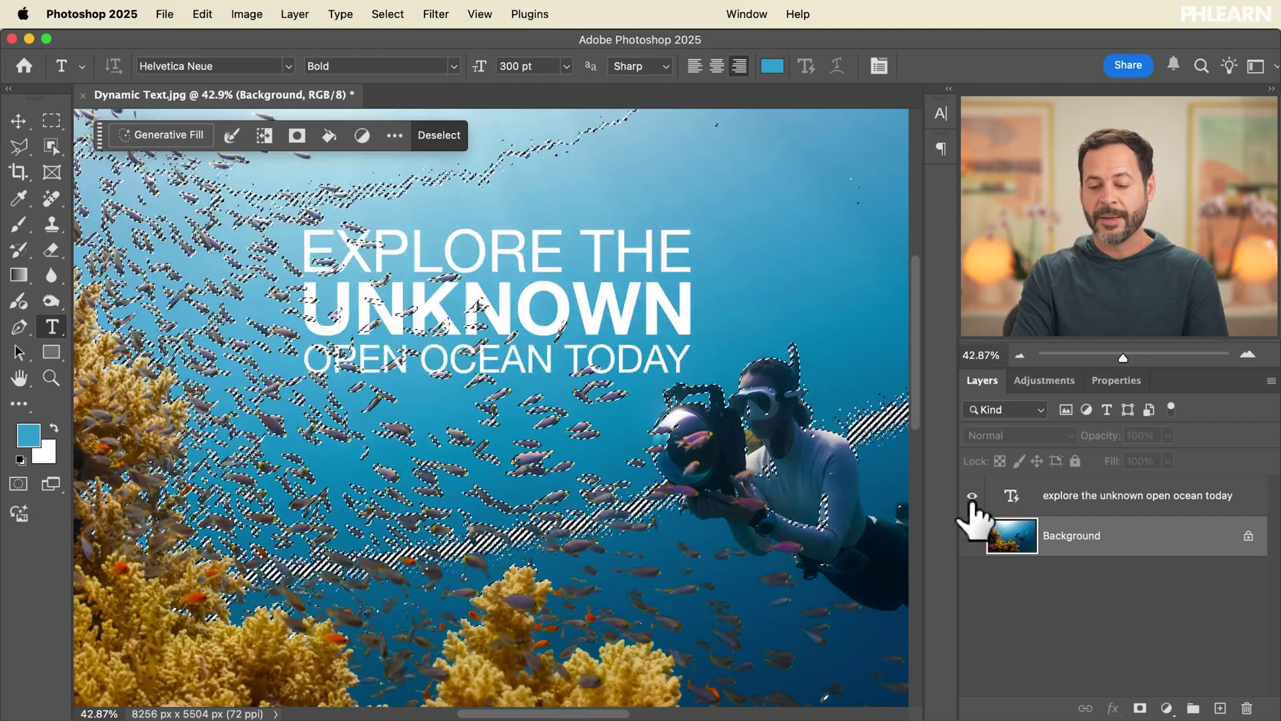
click(1045, 499)
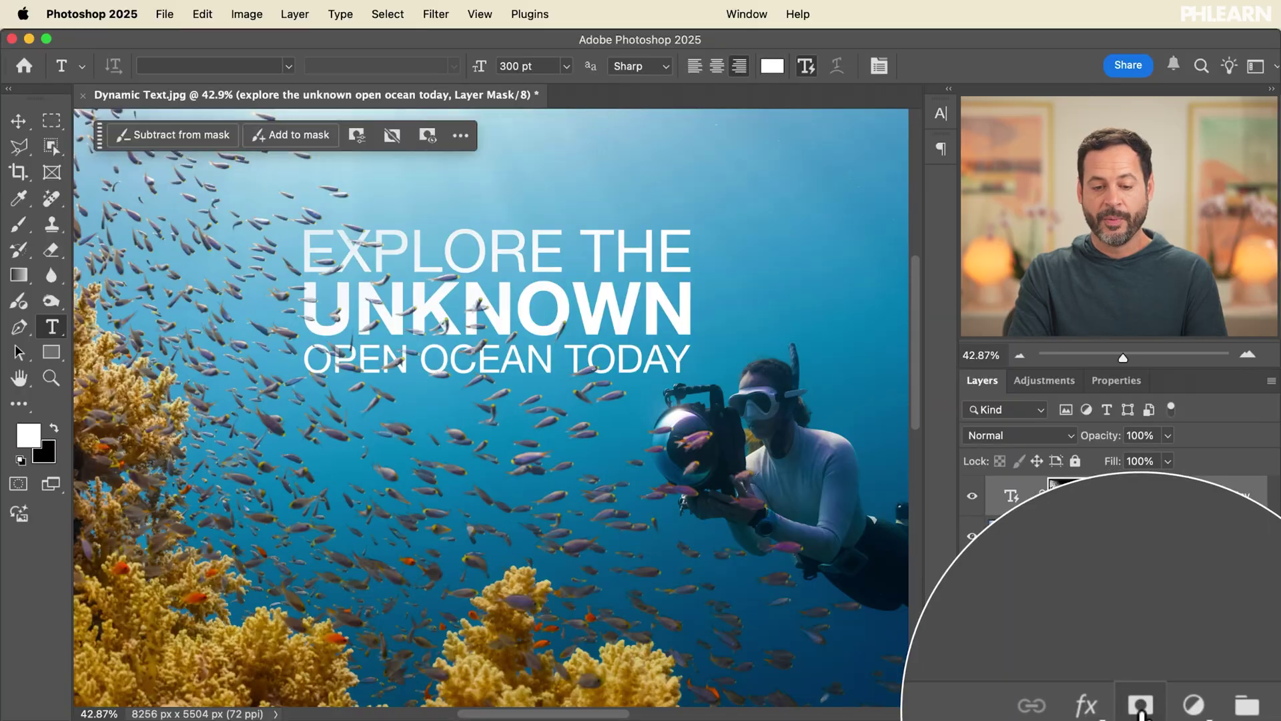
key(super+1)
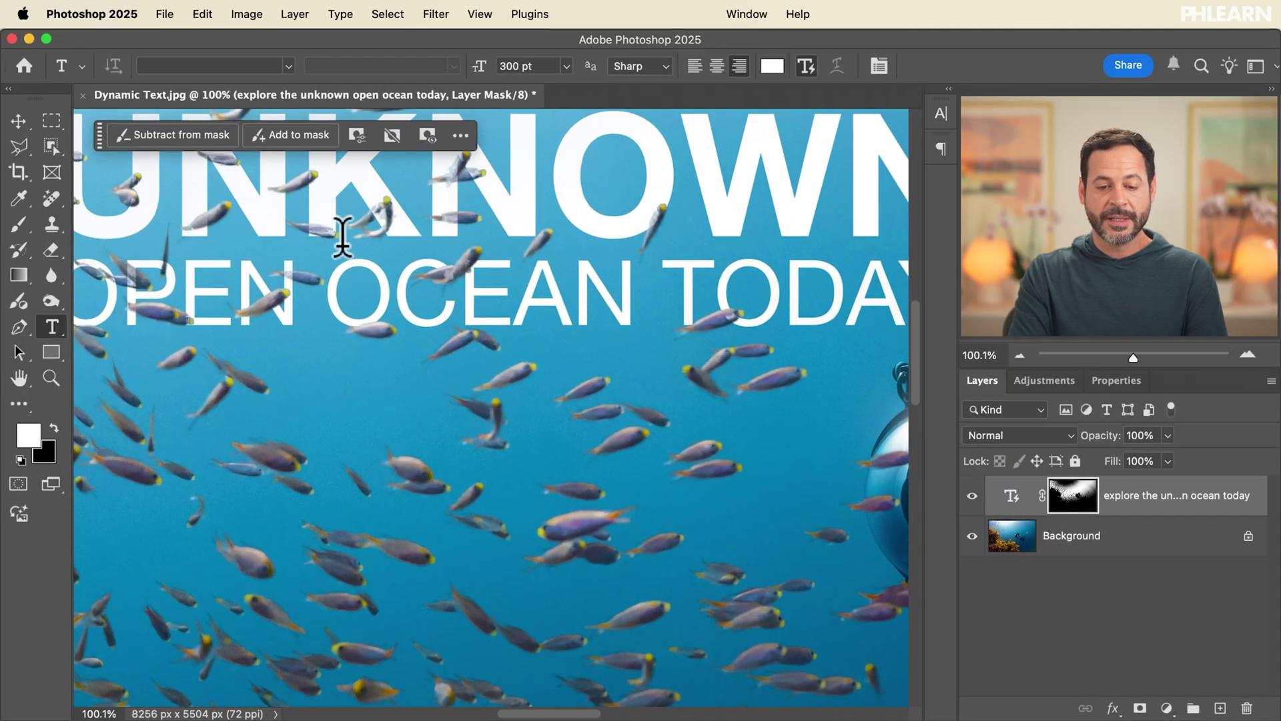
scroll(343, 237, up, 5)
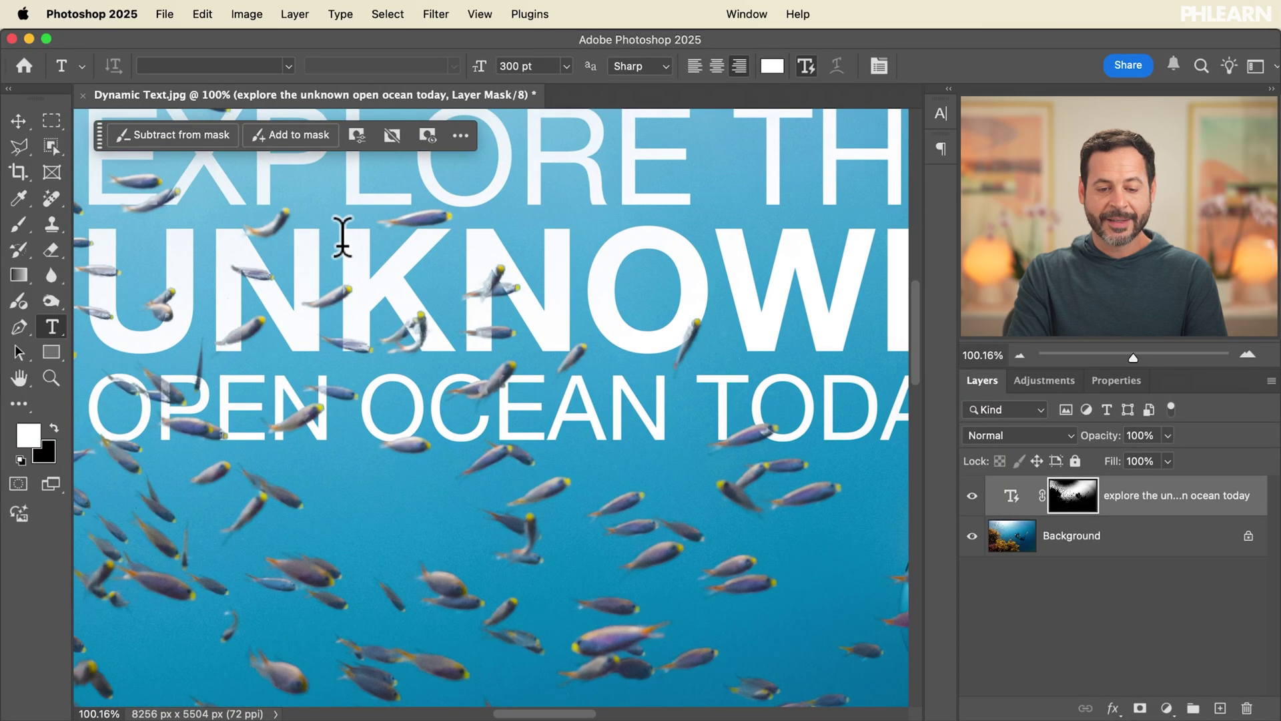
scroll(343, 237, left, 3)
scroll(342, 236, right, 2)
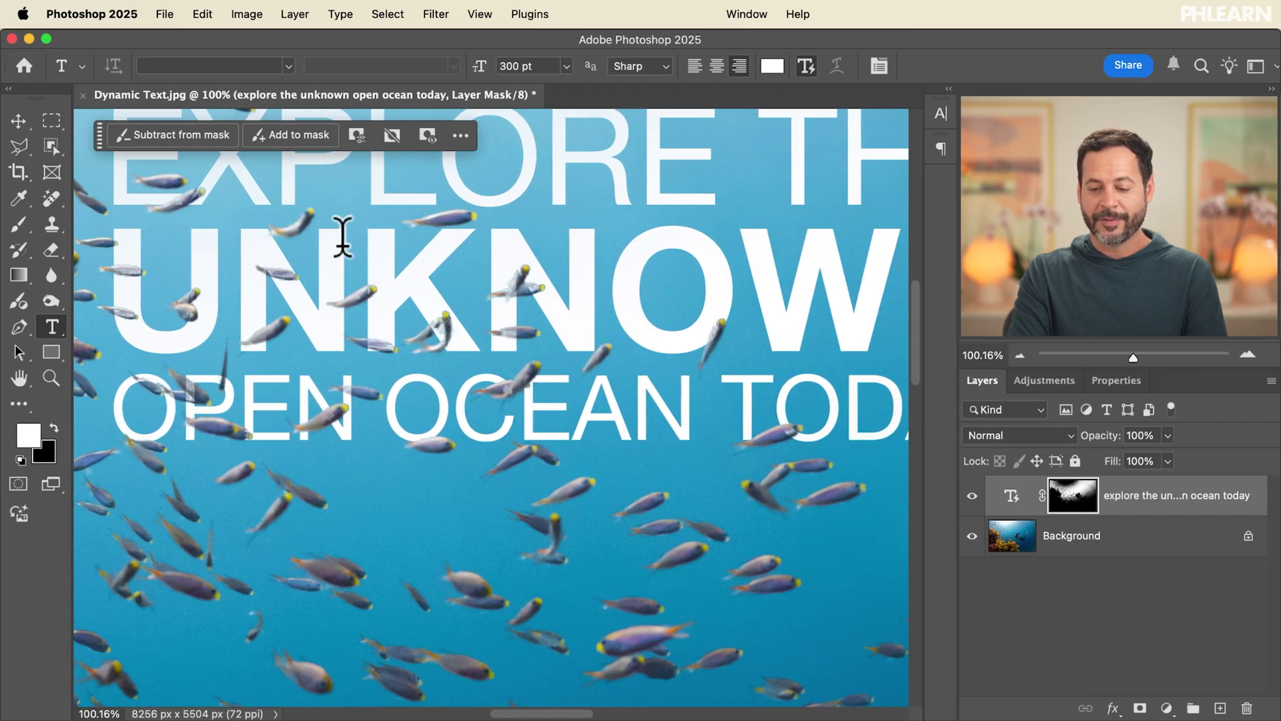
Step: Try moving the headline while its layer mask is still linked to the text, and undo the move
click(1012, 501)
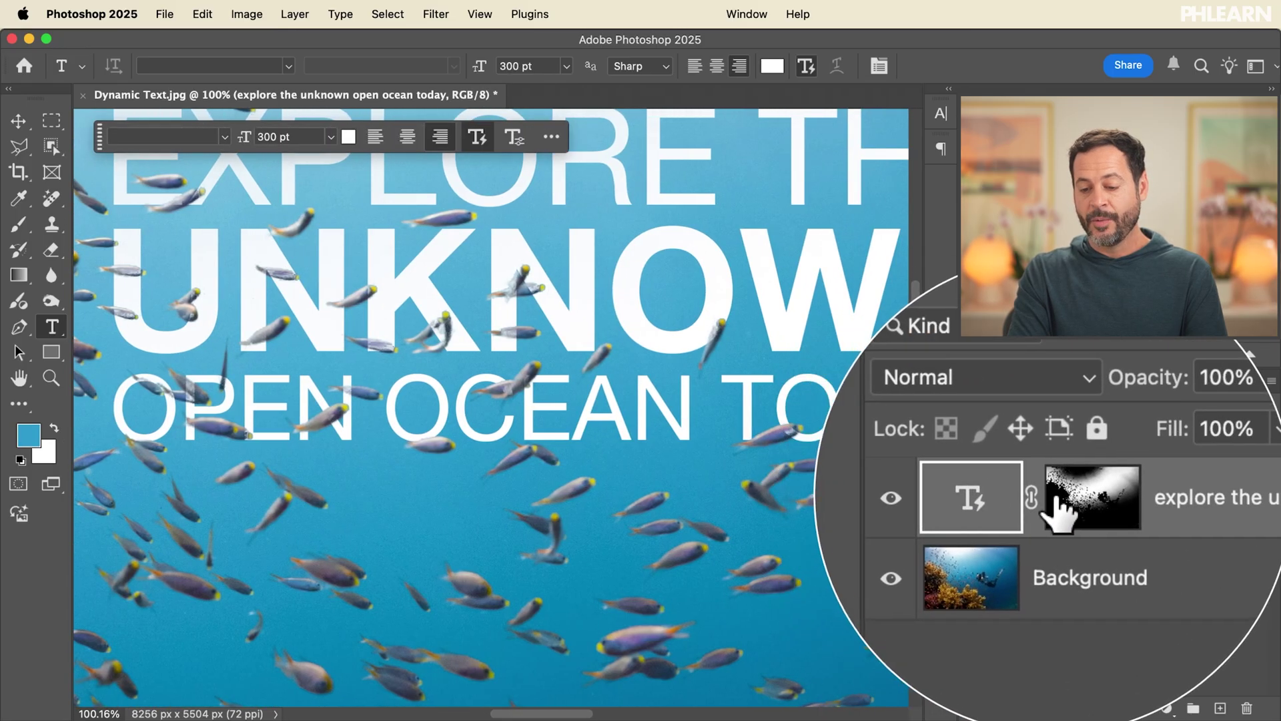
click(1121, 508)
click(1034, 507)
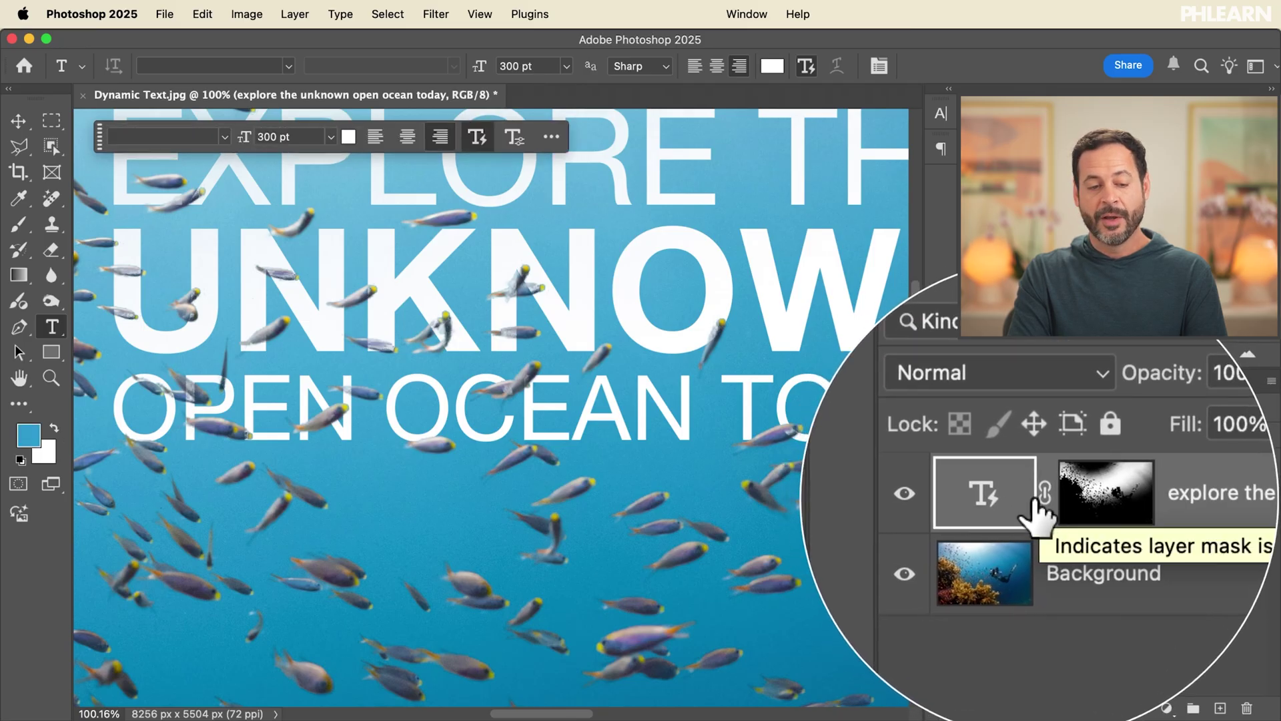
click(18, 121)
drag(461, 317, 500, 329)
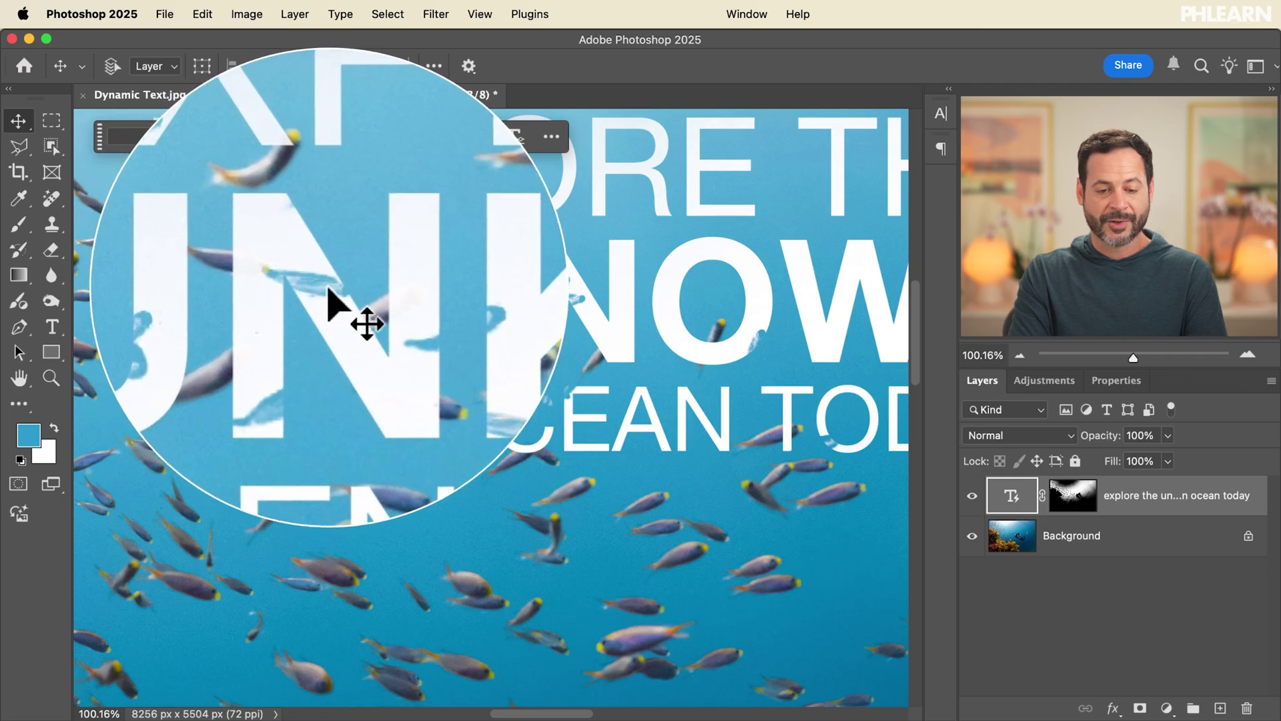
key(super+z)
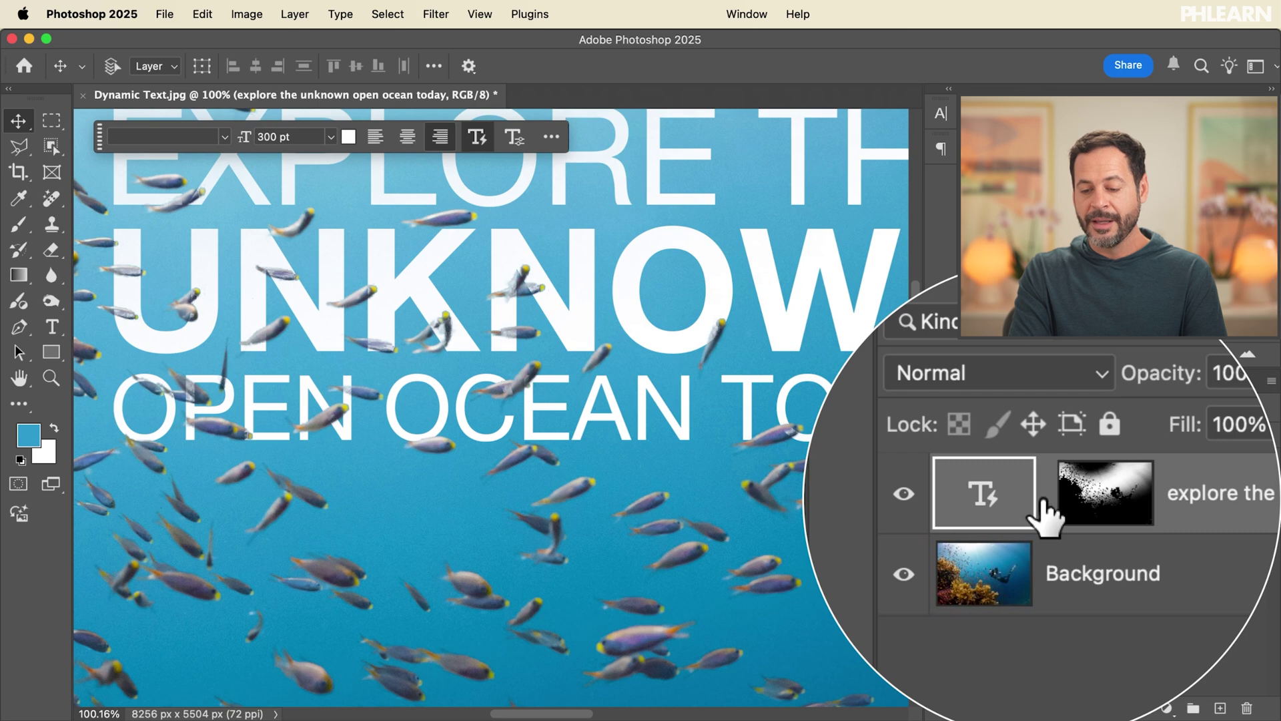
Step: Unlink the layer mask from the text layer and reposition the headline independently of the mask
drag(601, 291, 587, 333)
scroll(587, 334, down, 5)
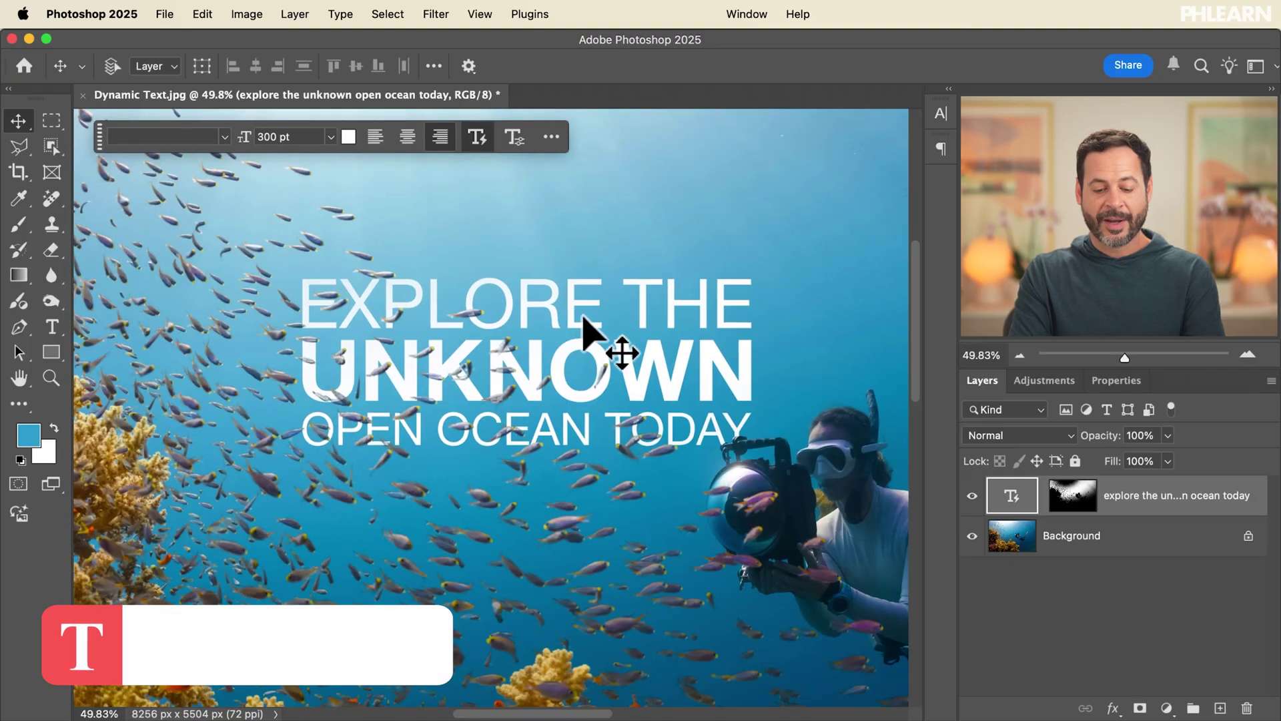
Step: Reshape the Dynamic Text box into a narrow, tall block of five lines and move it up toward the middle of the water
key(t)
click(540, 360)
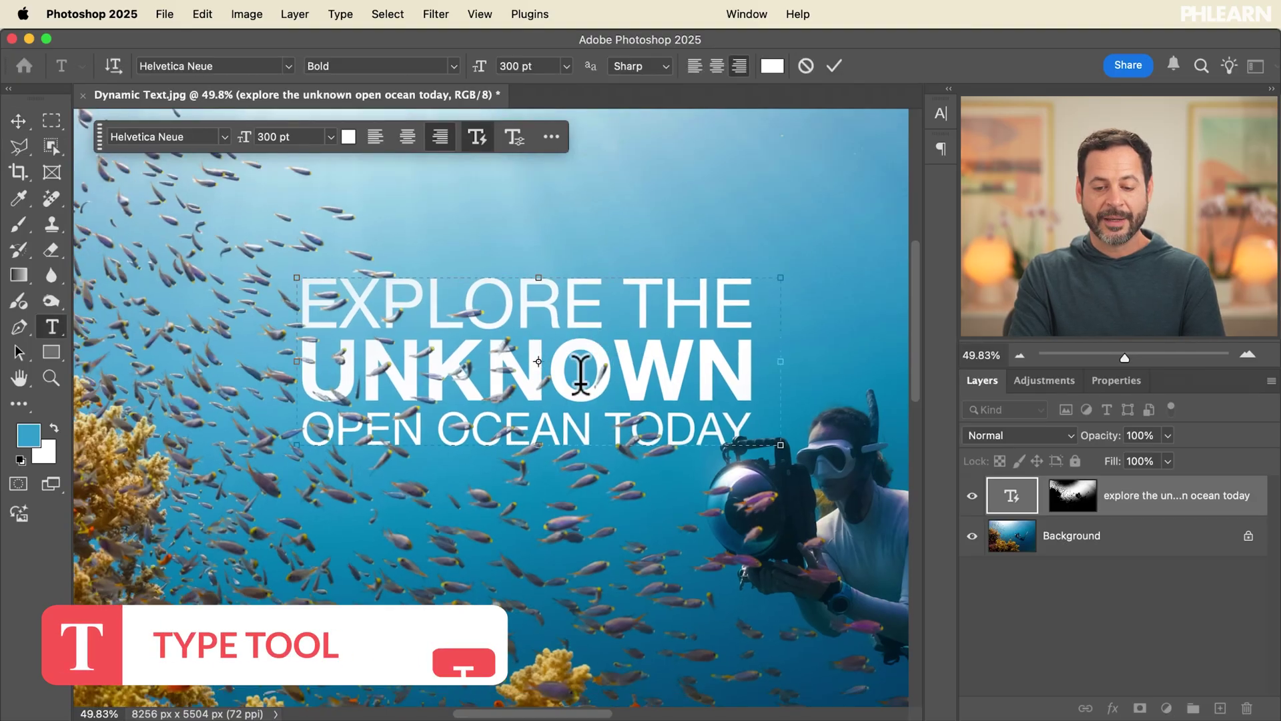
drag(768, 445, 588, 596)
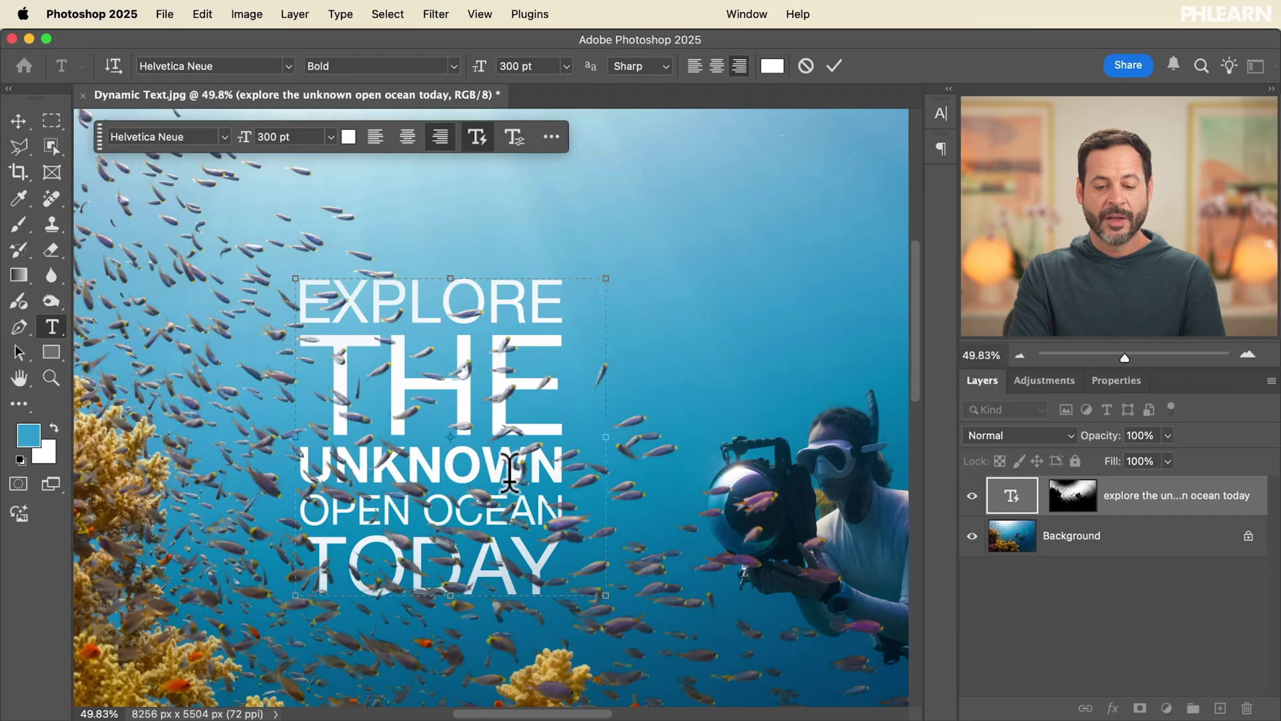
drag(470, 501, 575, 437)
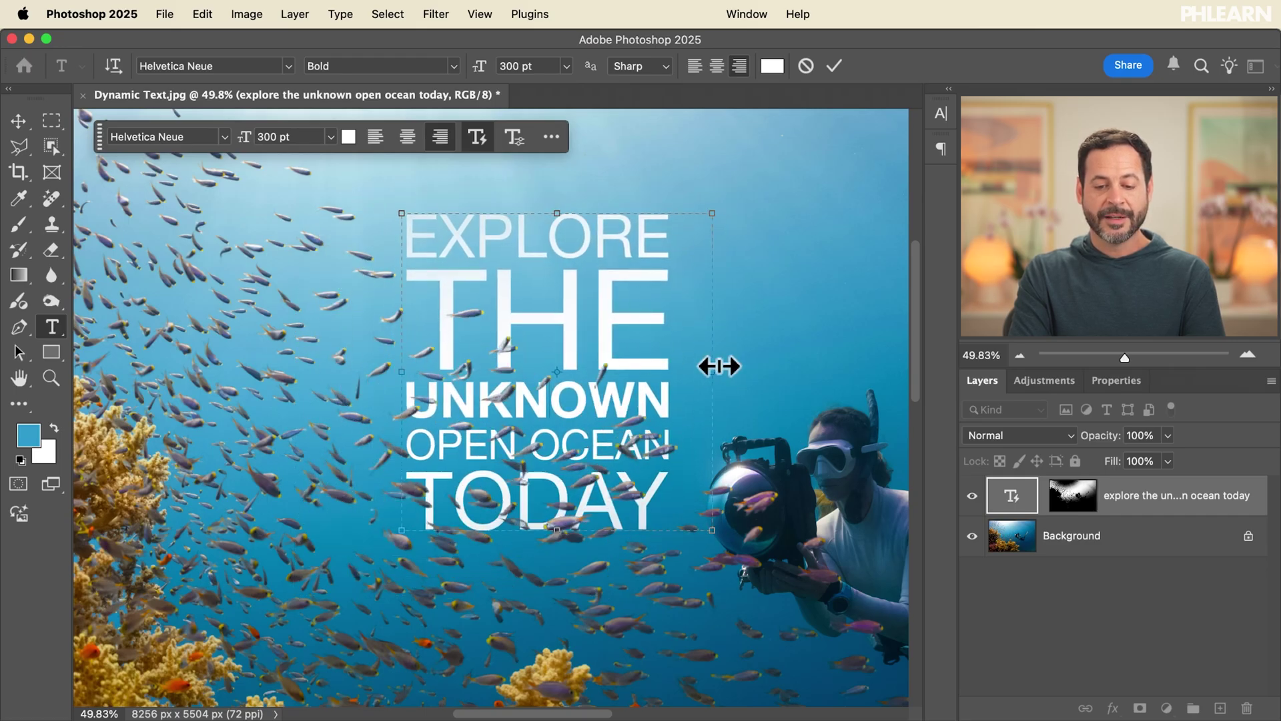
Step: Widen the Dynamic Text box so the headline reflows into three lines, place it above the diver's camera, and commit the text edit
drag(808, 365, 899, 360)
drag(401, 354, 286, 353)
drag(761, 482, 813, 440)
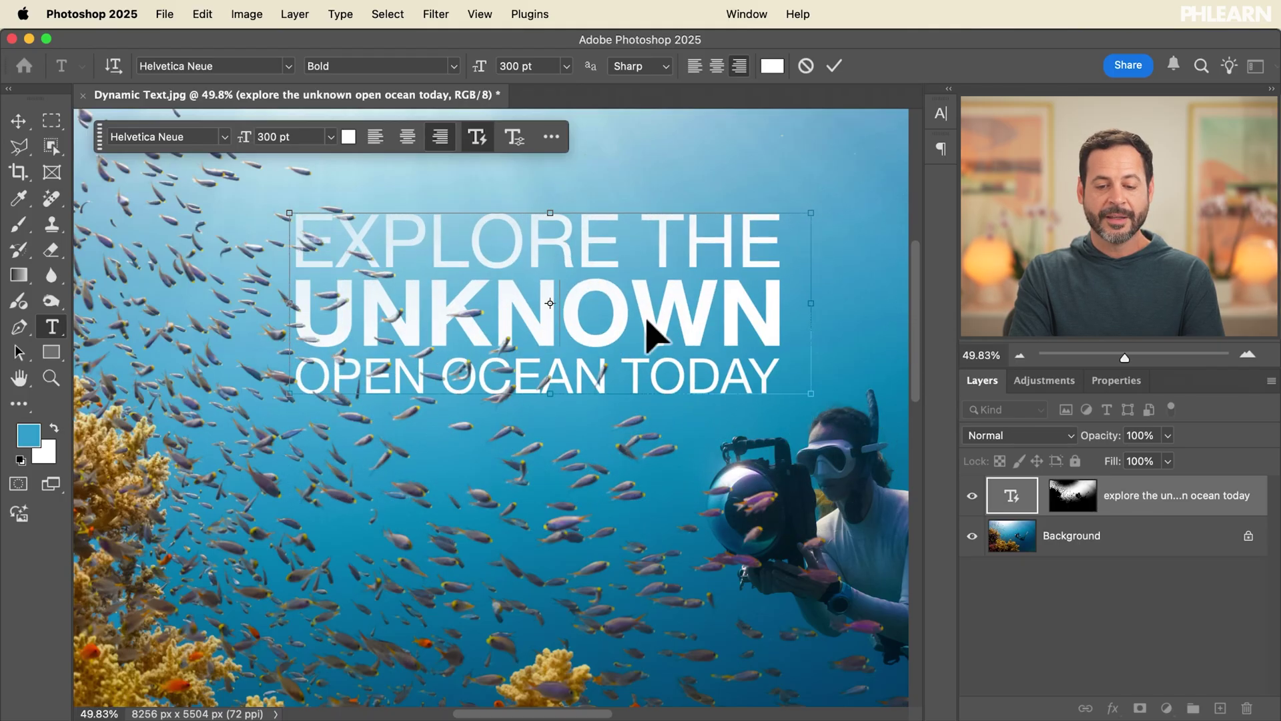
mouse_move(657, 310)
mouse_down()
mouse_move(636, 349)
mouse_move(659, 351)
mouse_move(652, 332)
mouse_up()
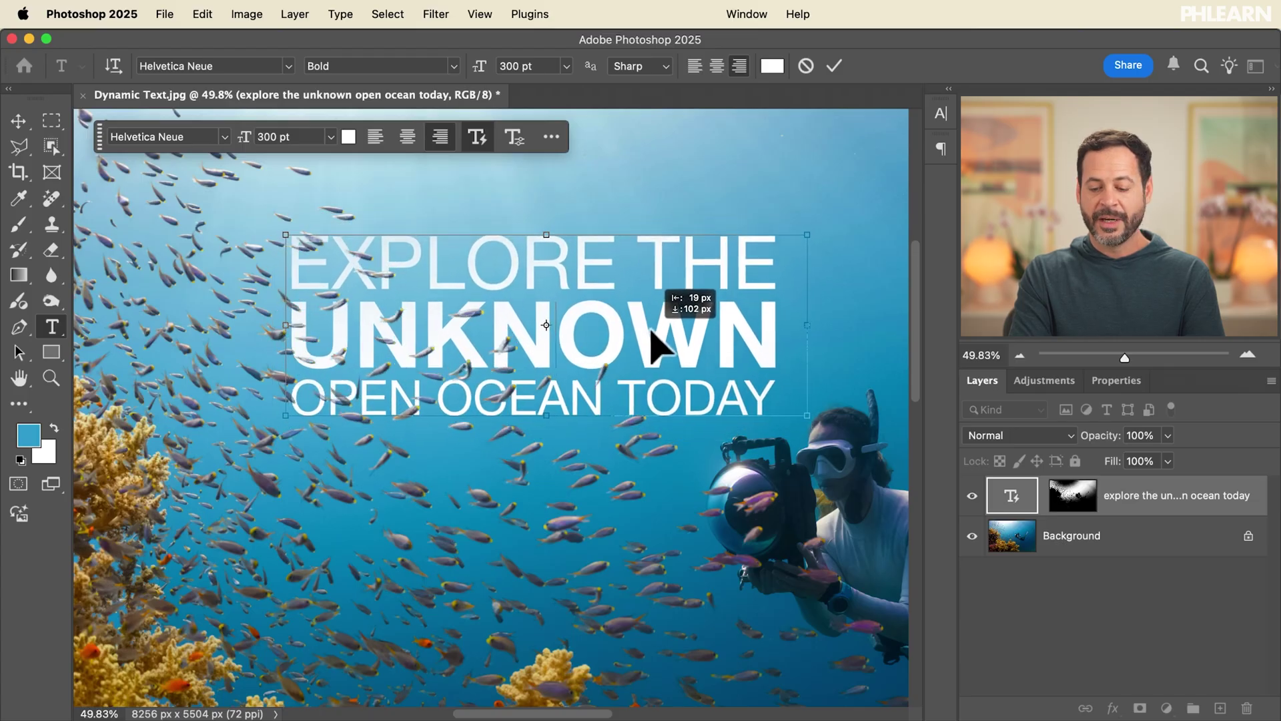
key(ctrl+Return)
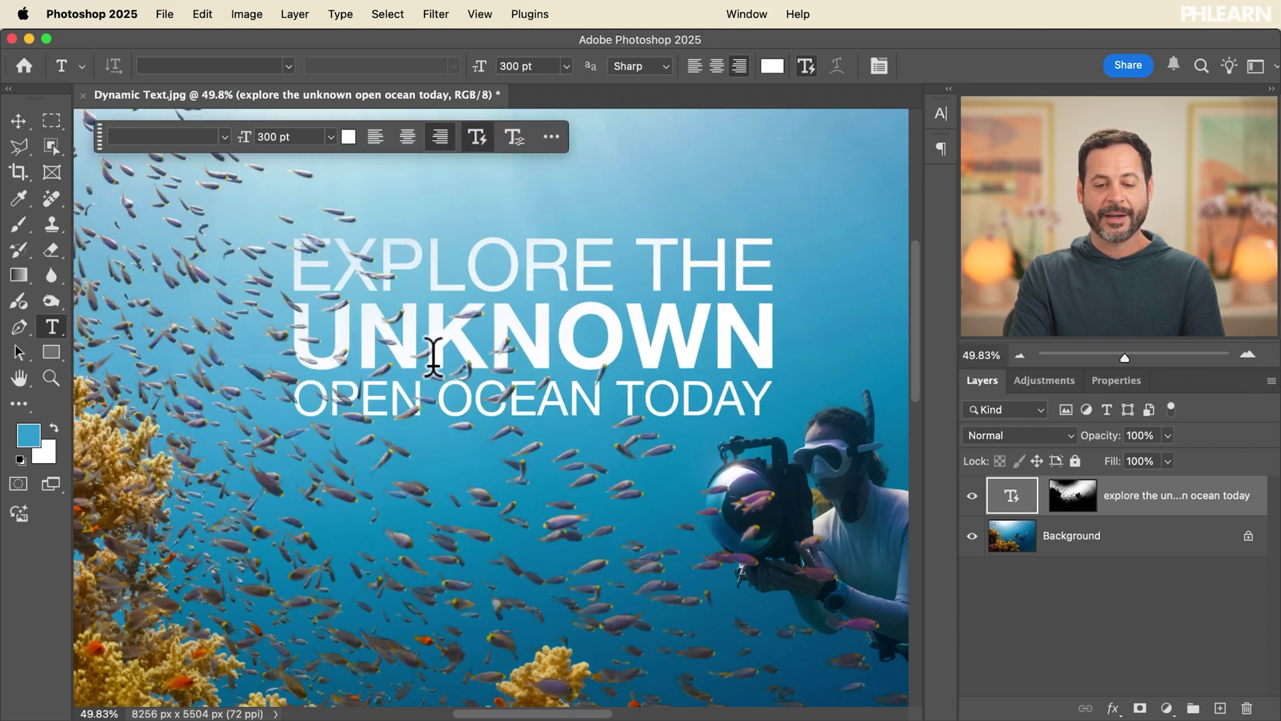
Step: Change the word "EXPLORE" in the headline to the Helvetica Neue Italic style and commit the edit
scroll(435, 358, down, 3)
scroll(434, 357, up, 3)
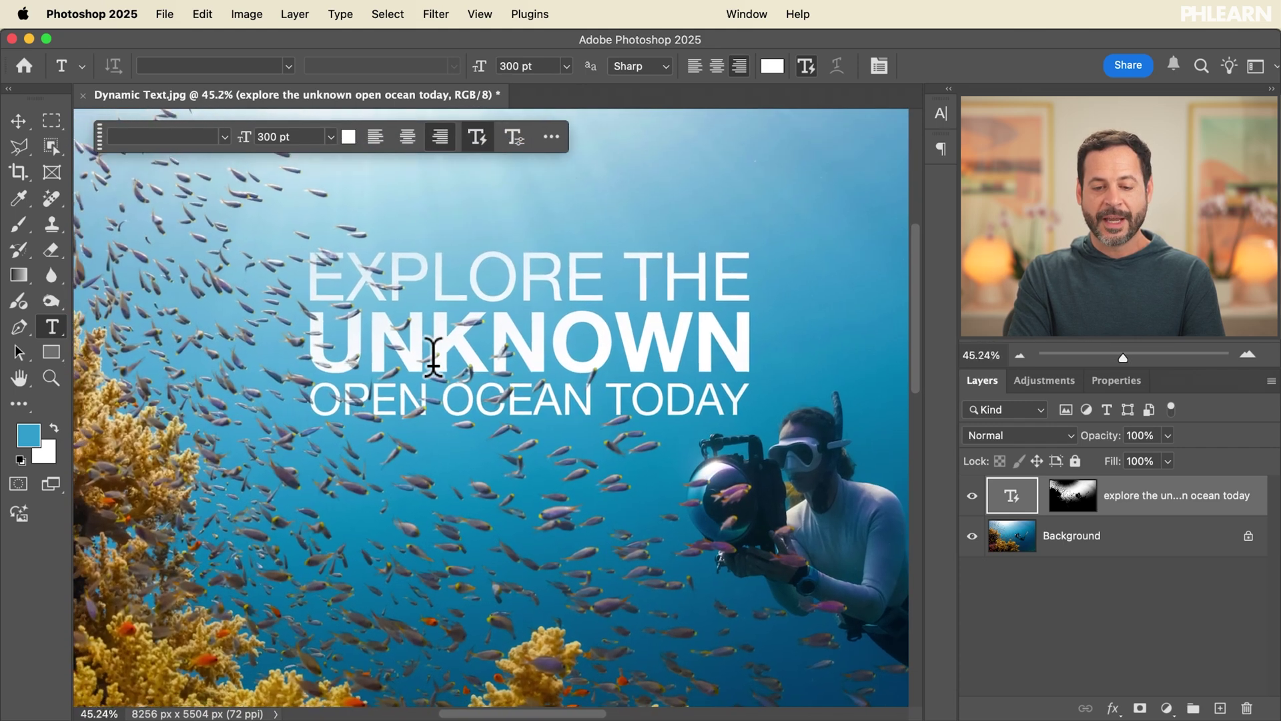
scroll(434, 357, right, 2)
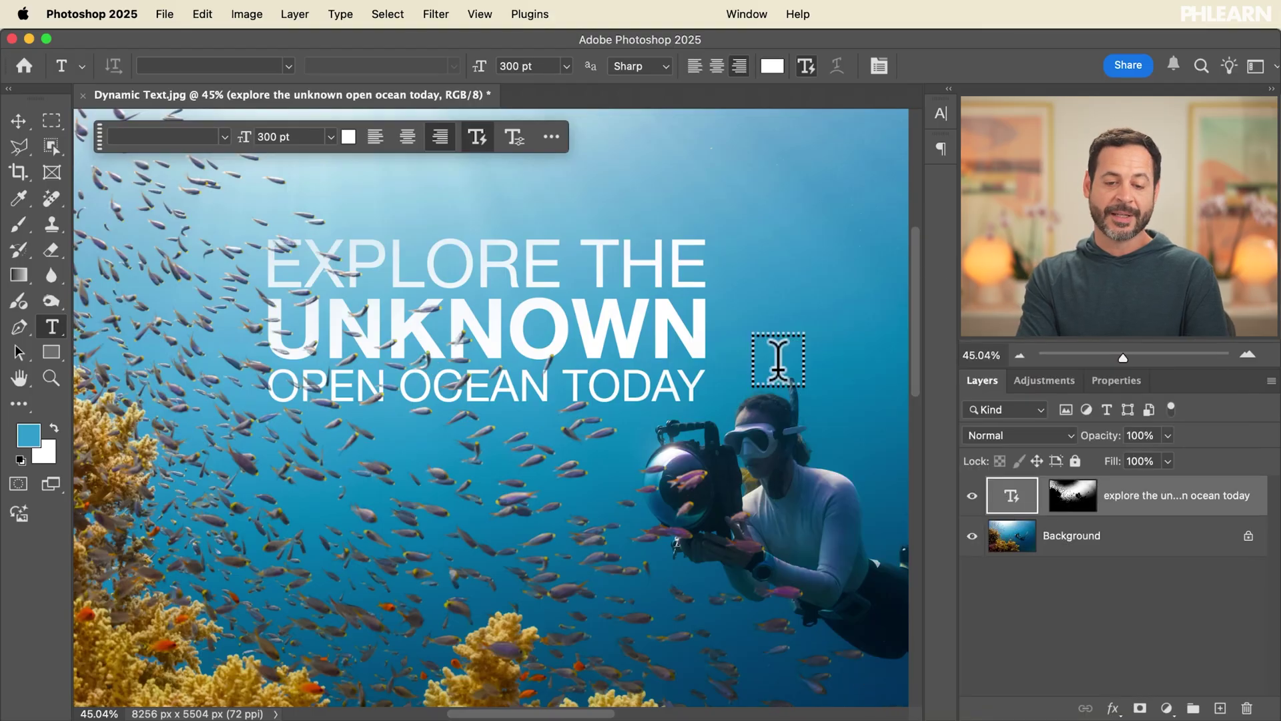
drag(471, 257, 272, 250)
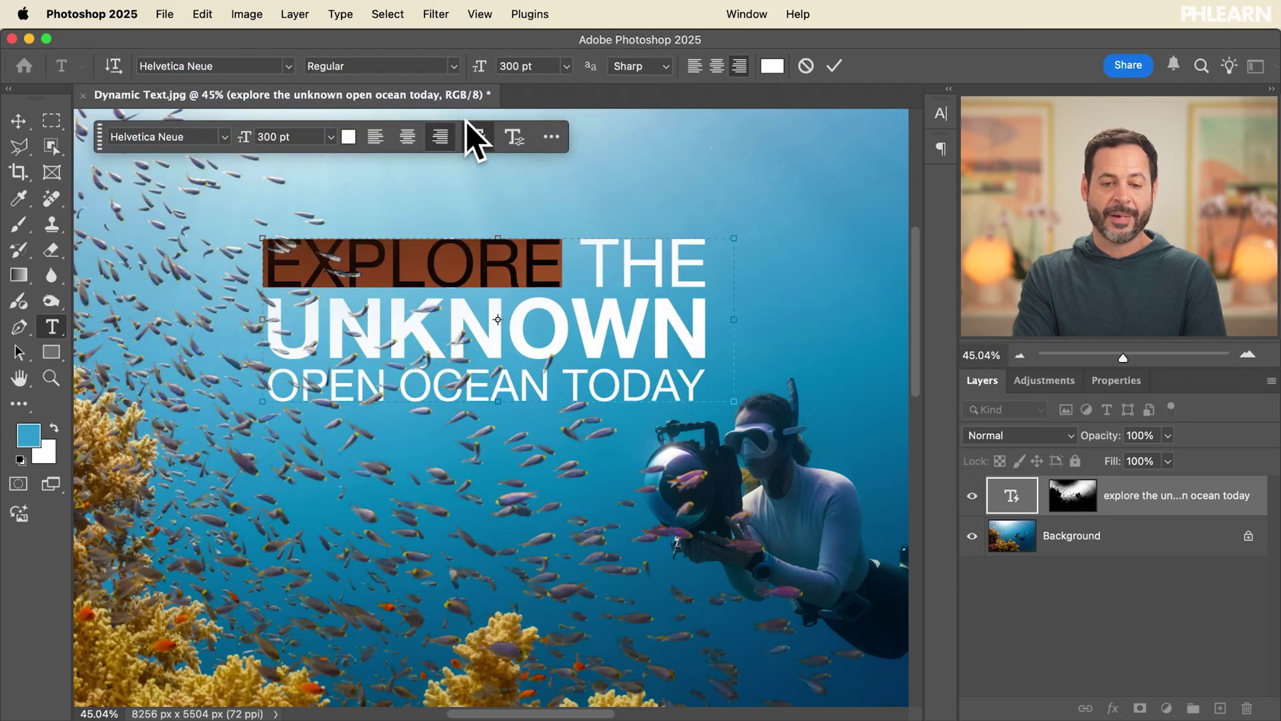
click(453, 66)
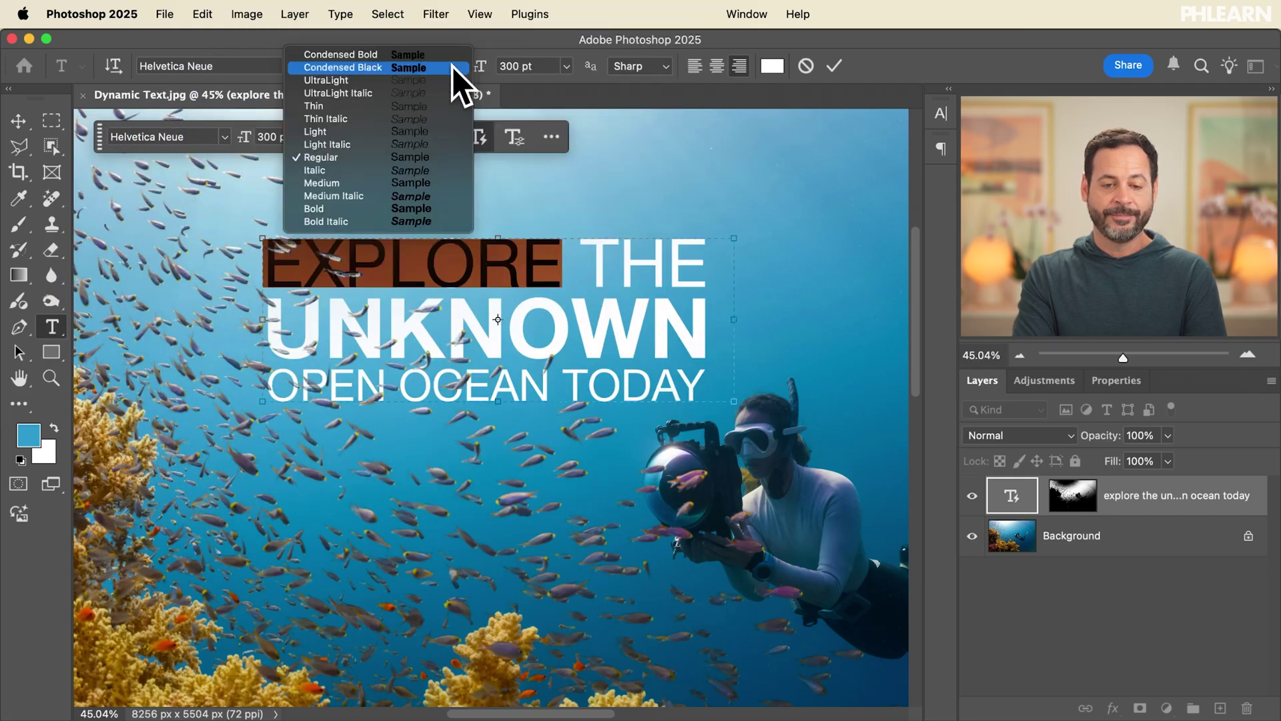
click(366, 170)
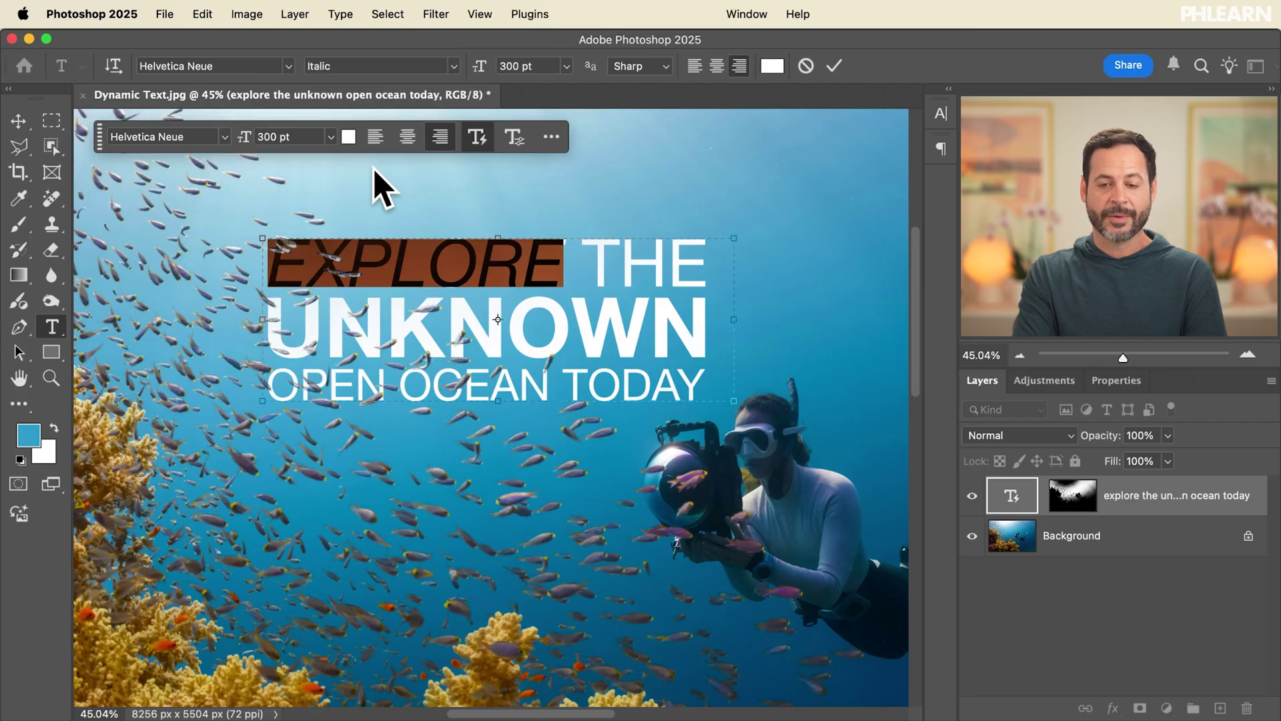
click(838, 67)
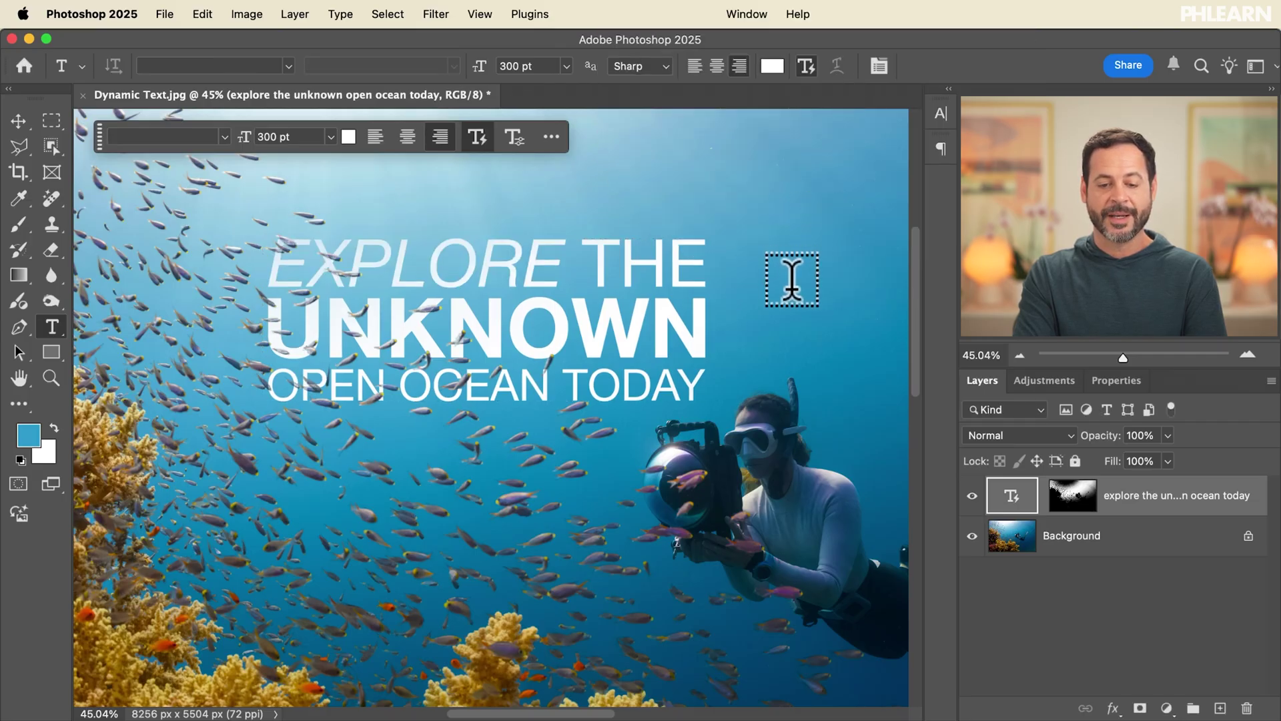